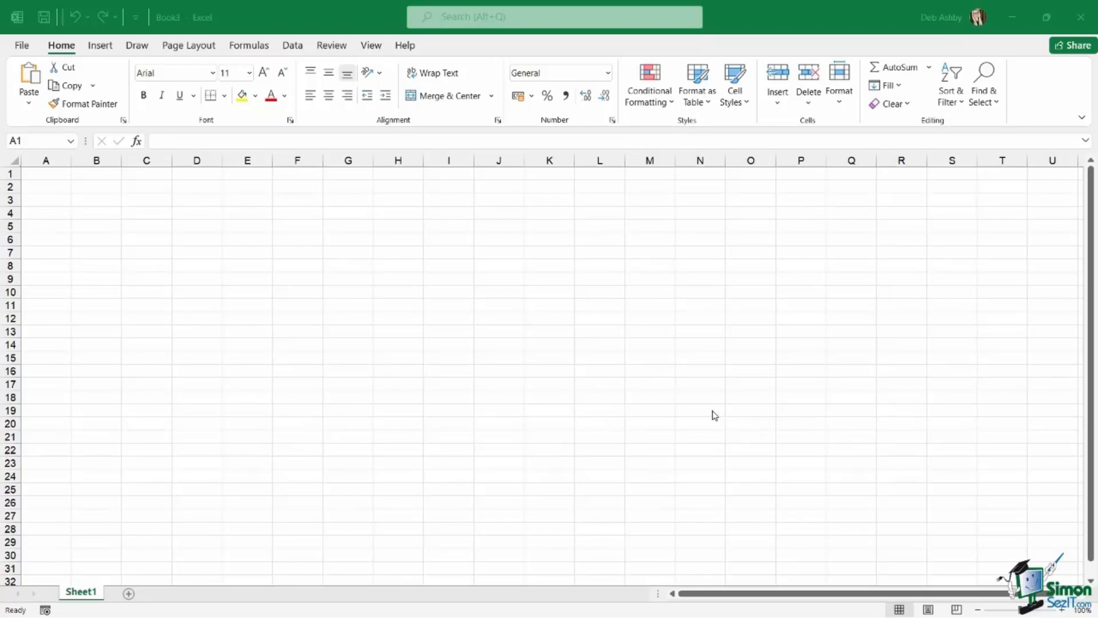
pyautogui.click(265, 27)
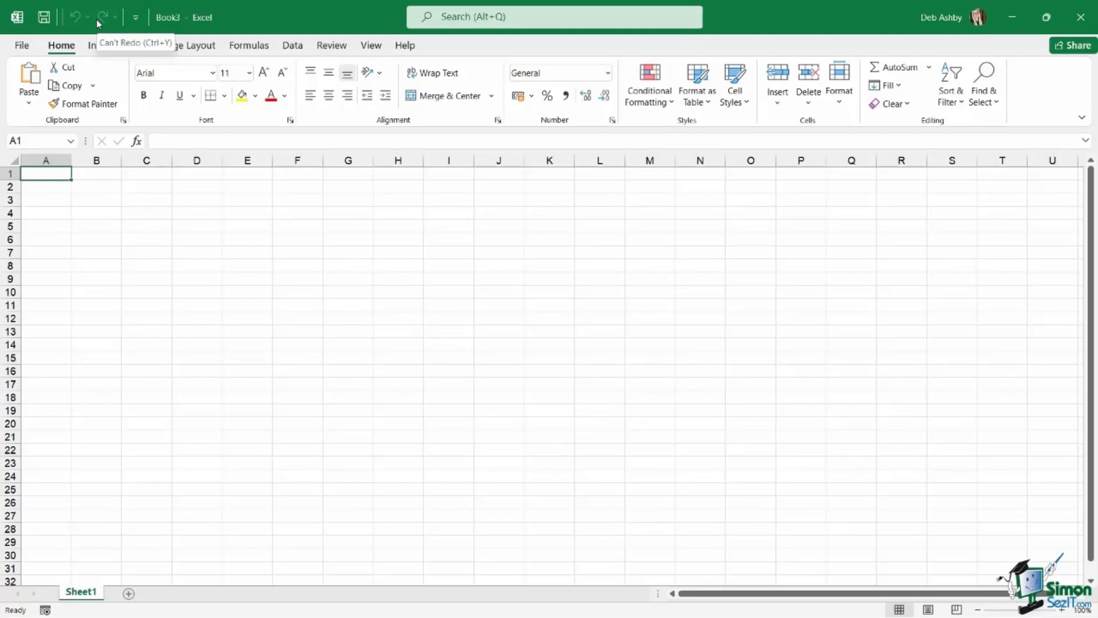
pyautogui.click(198, 47)
pyautogui.click(263, 47)
pyautogui.click(302, 47)
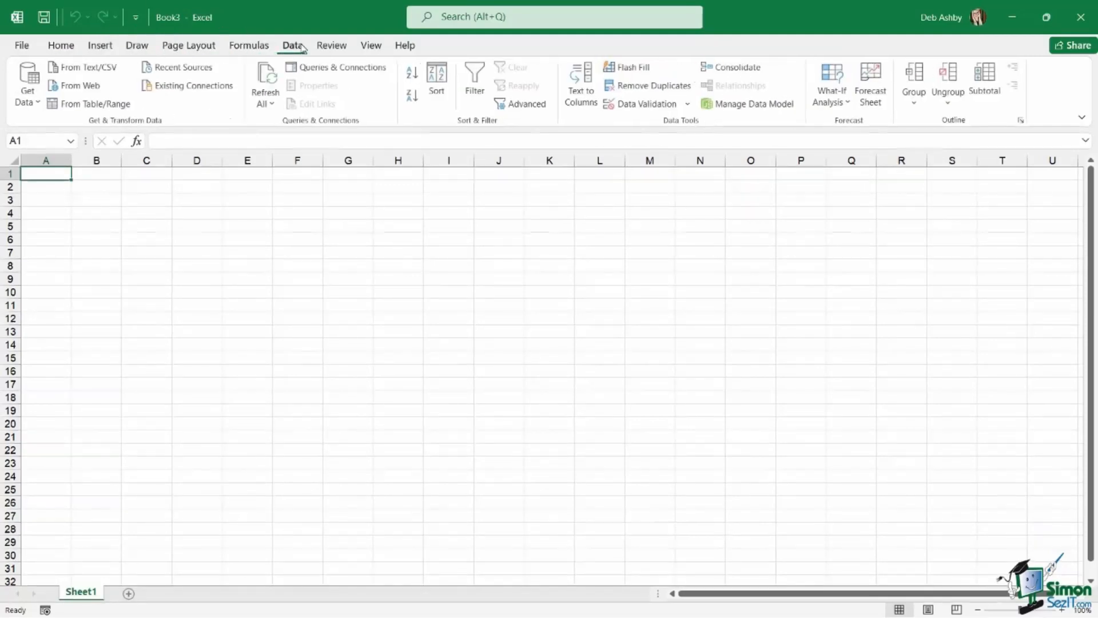
pyautogui.click(61, 46)
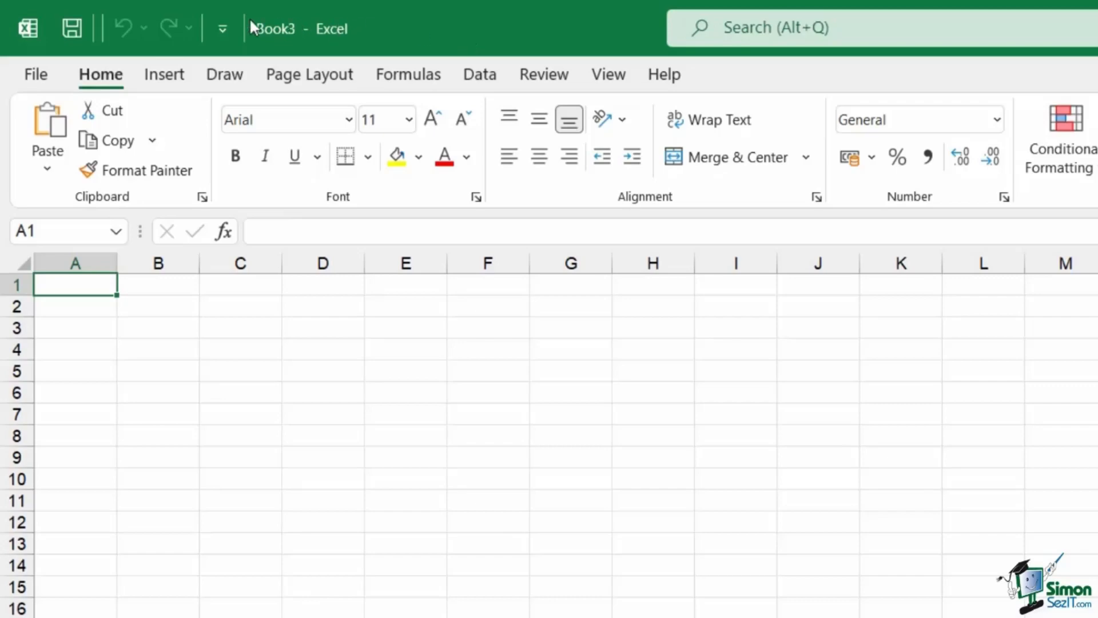
# Move the Quick Access Toolbar below the ribbon
pyautogui.click(221, 33)
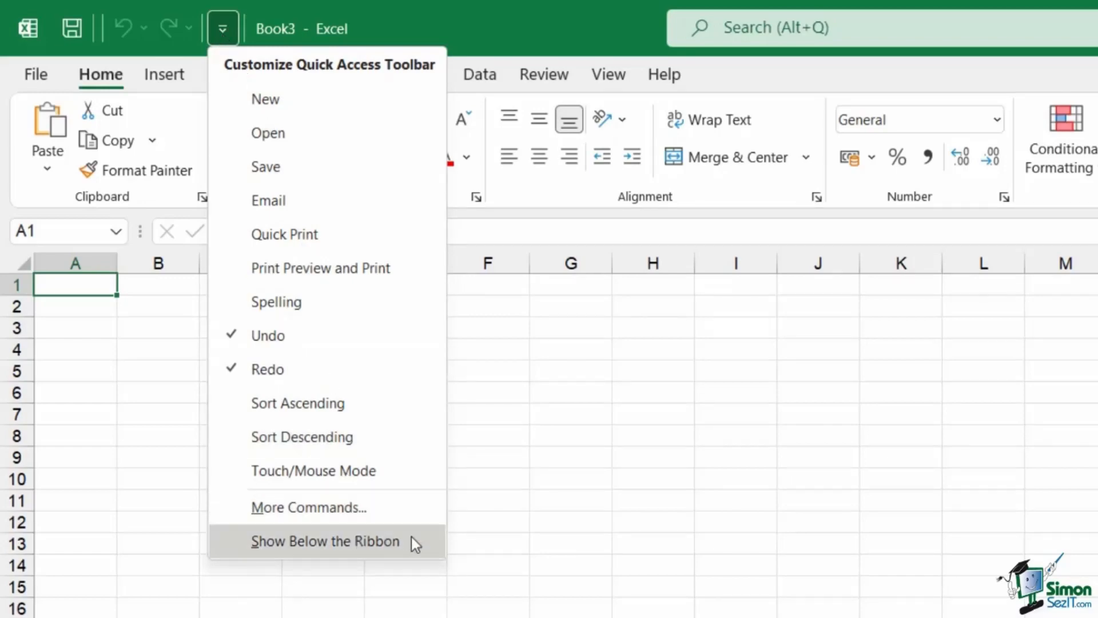
pyautogui.click(428, 534)
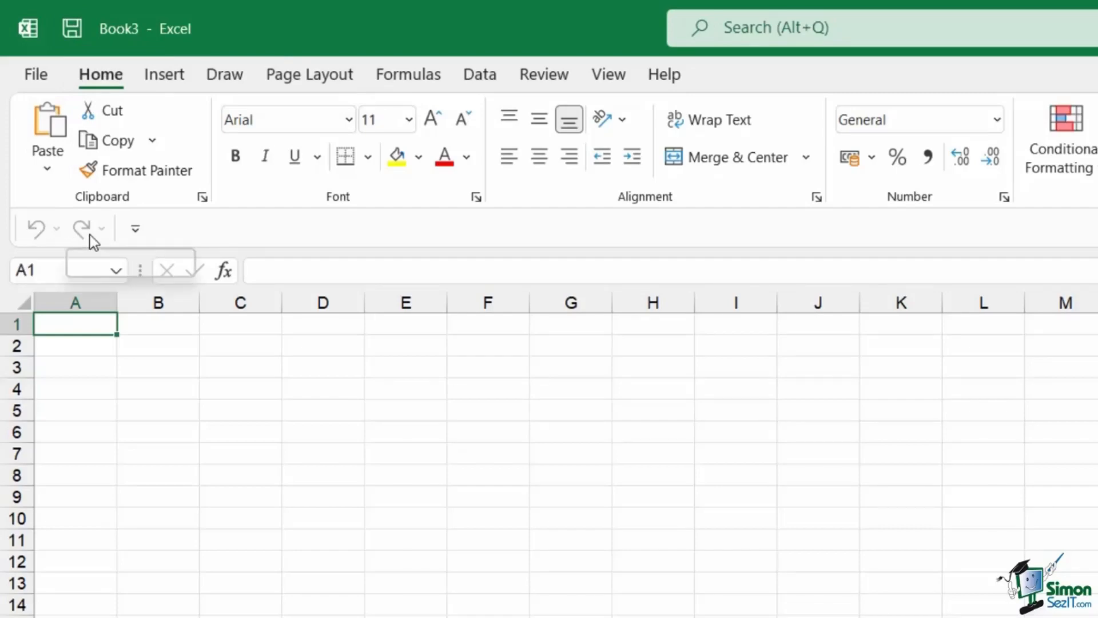
# Add the Email, Spelling and Save commands to the Quick Access Toolbar
pyautogui.click(135, 229)
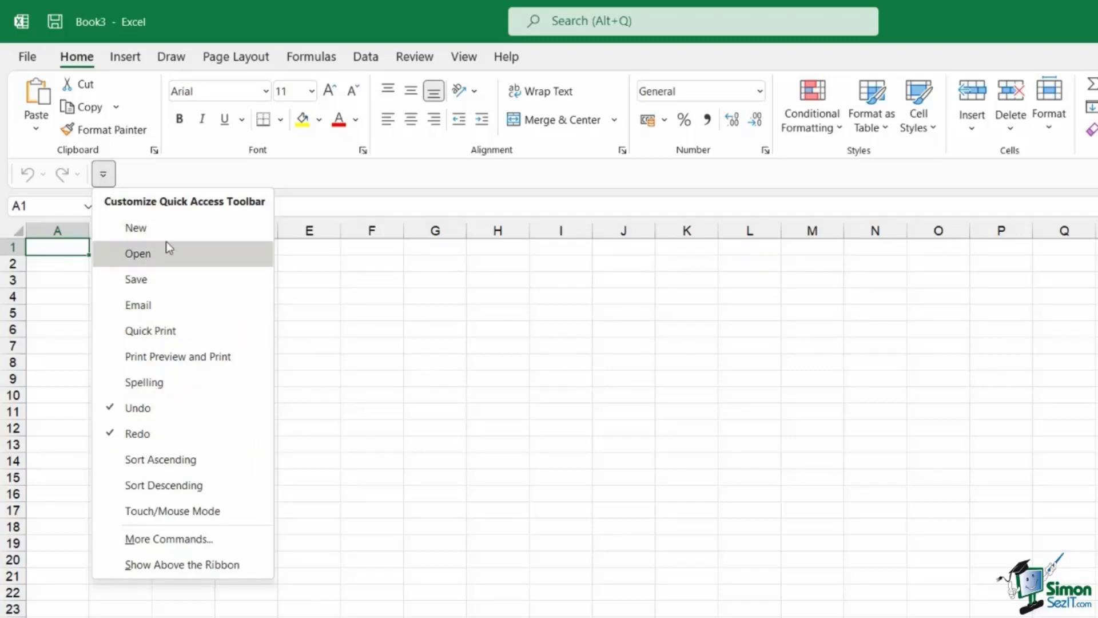
pyautogui.click(166, 304)
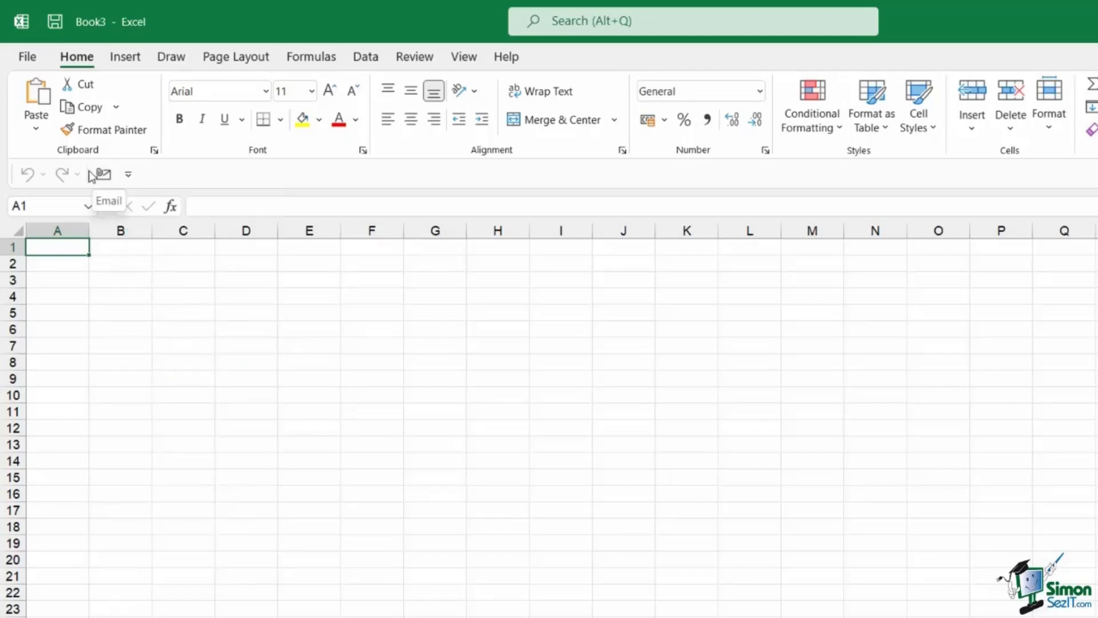
pyautogui.click(129, 175)
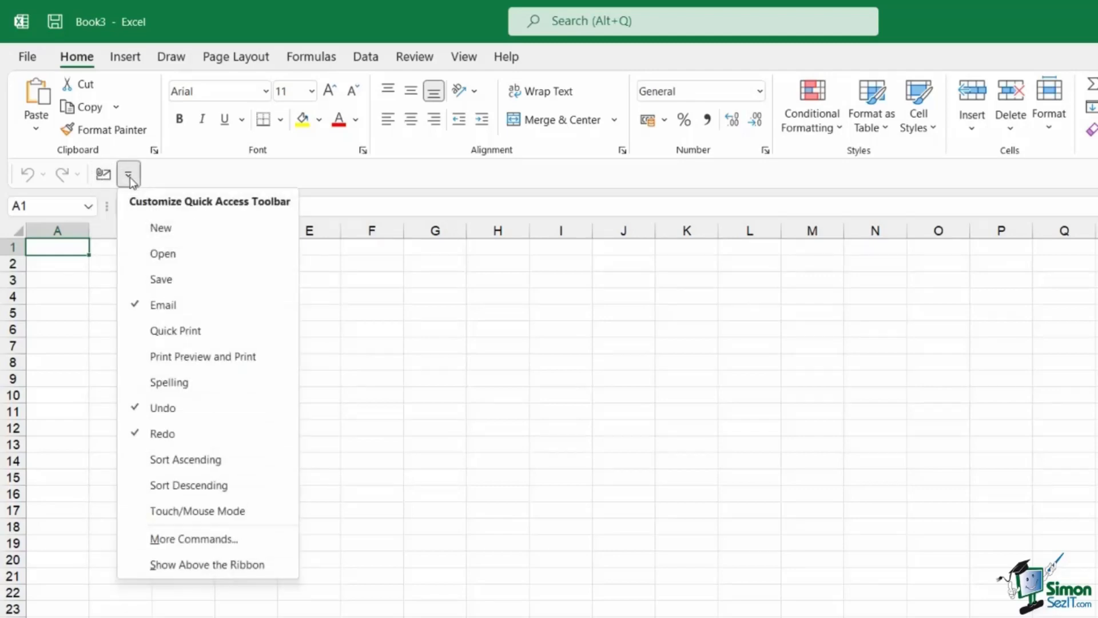
pyautogui.click(175, 382)
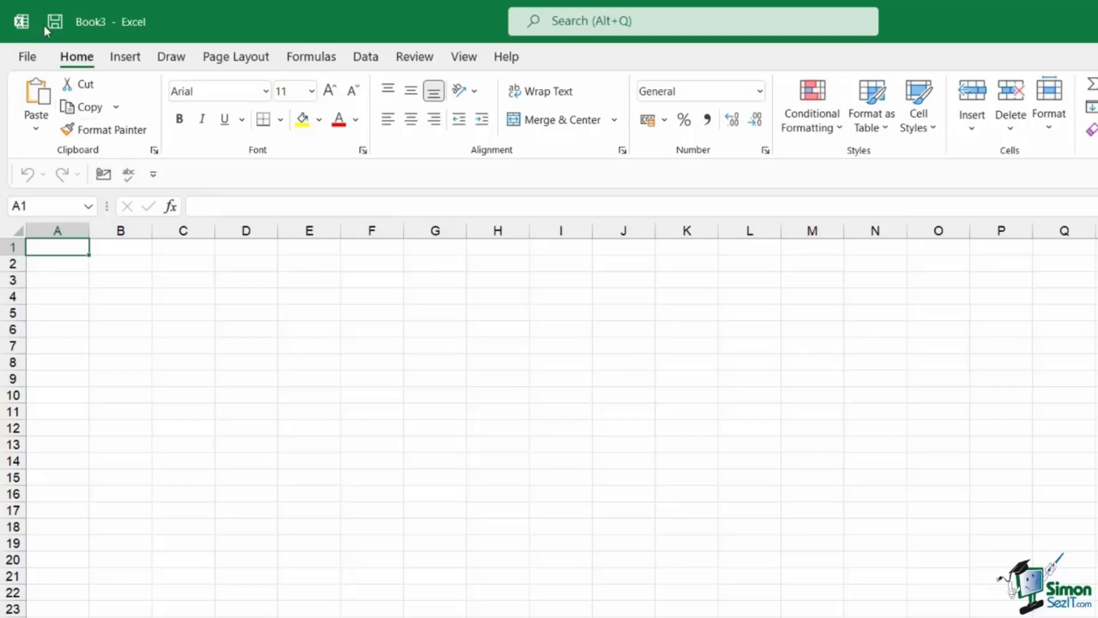
pyautogui.click(153, 174)
pyautogui.click(199, 280)
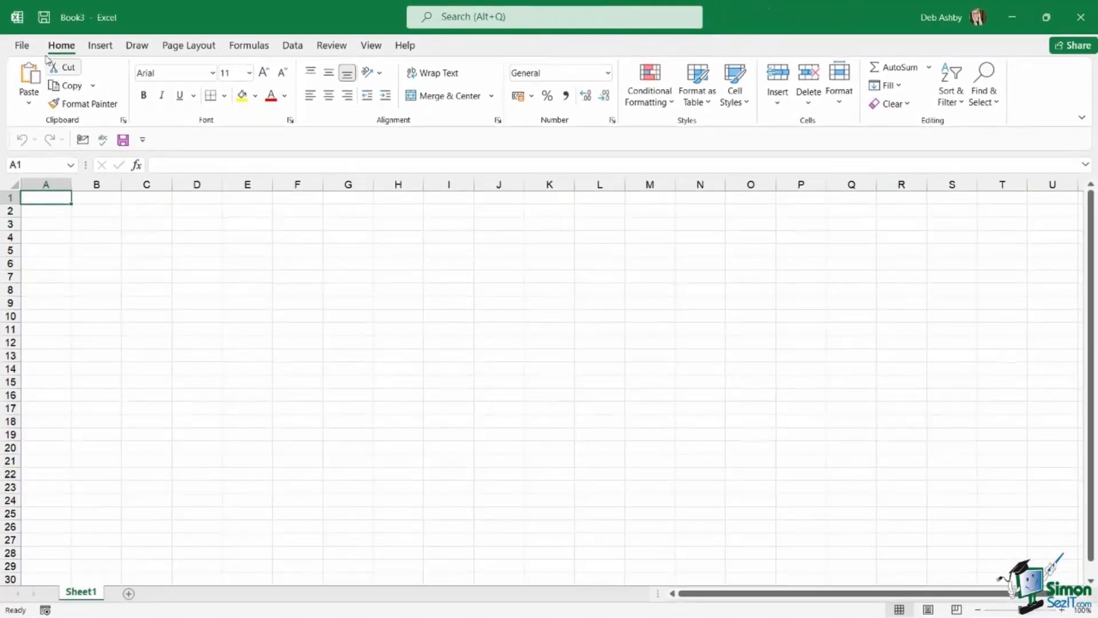
# Hide the Quick Access Toolbar through the Excel options
pyautogui.click(22, 45)
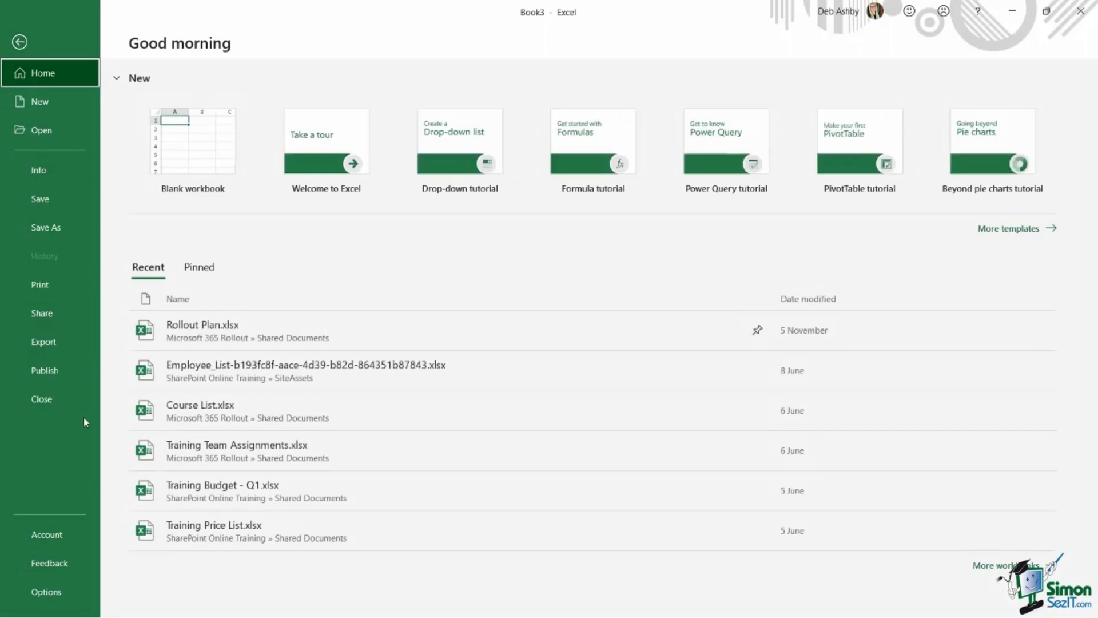
pyautogui.click(63, 586)
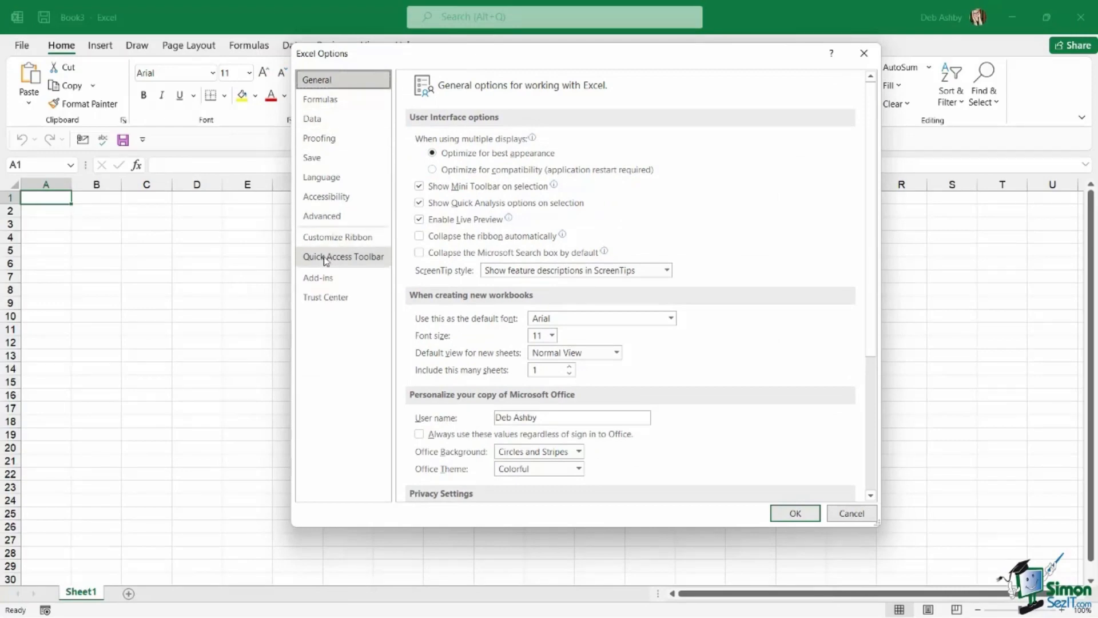
pyautogui.click(340, 260)
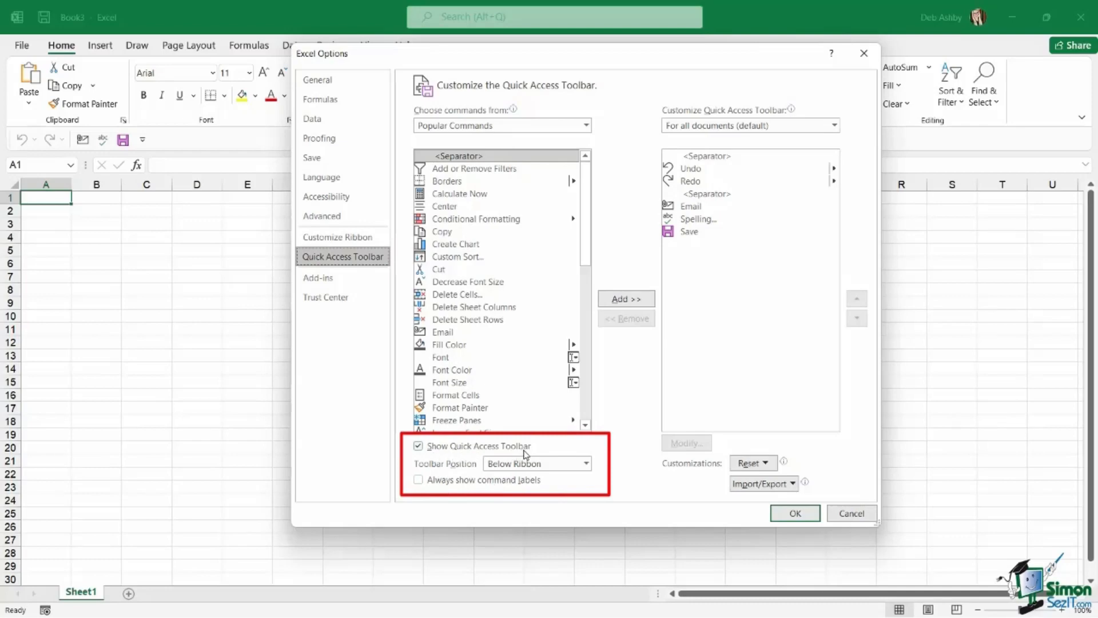
pyautogui.click(420, 448)
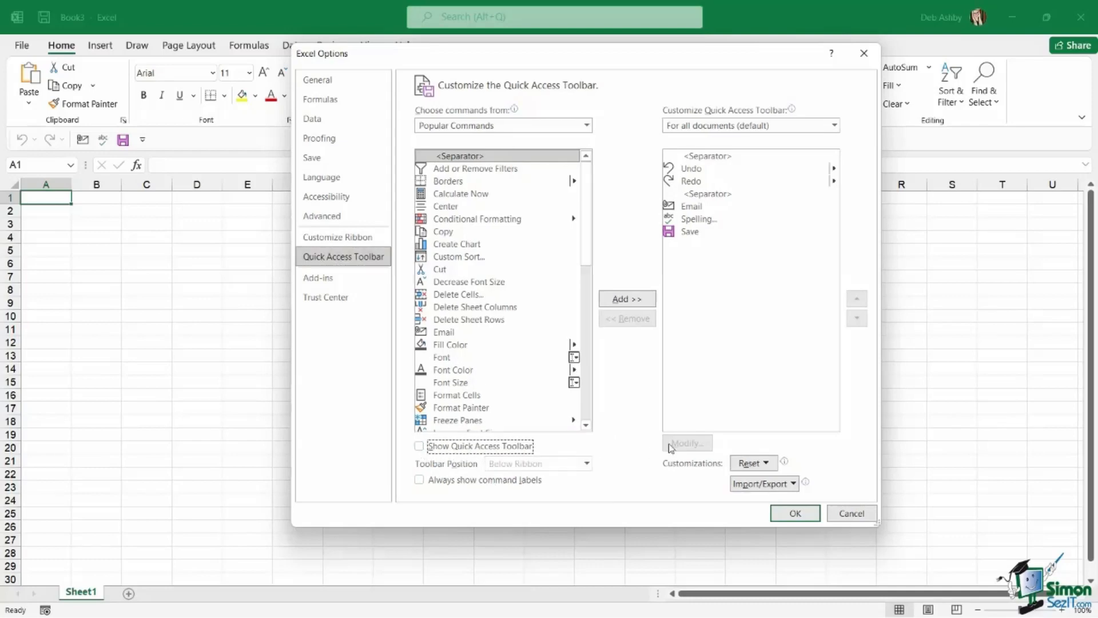
pyautogui.click(809, 516)
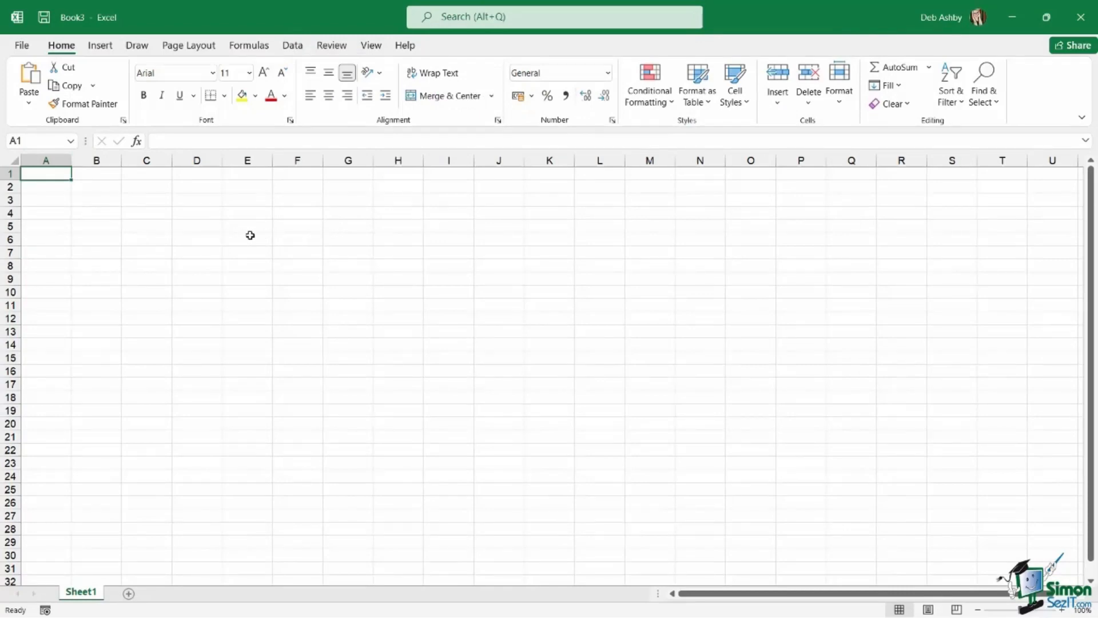
# Show the Quick Access Toolbar again through the Excel options and have its command labels always displayed
pyautogui.click(21, 45)
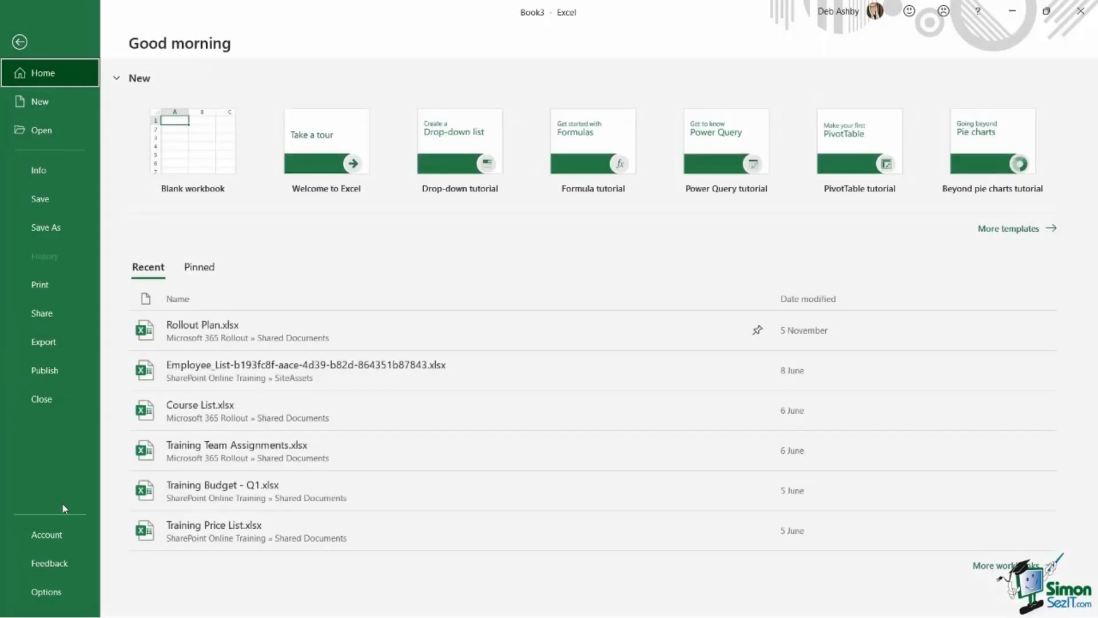
pyautogui.click(57, 584)
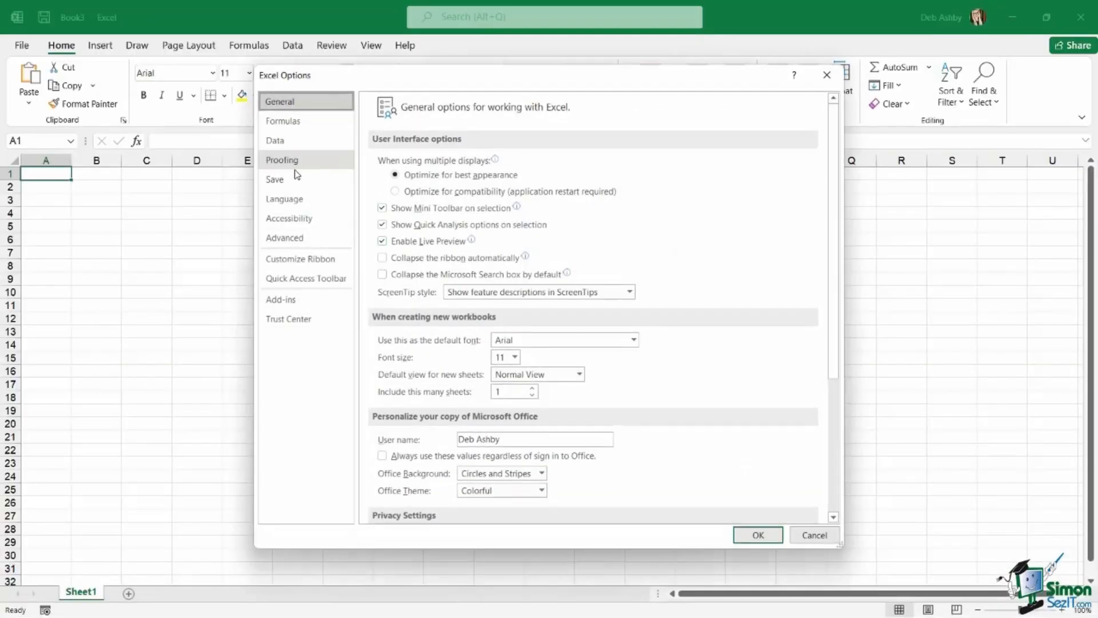
pyautogui.click(295, 280)
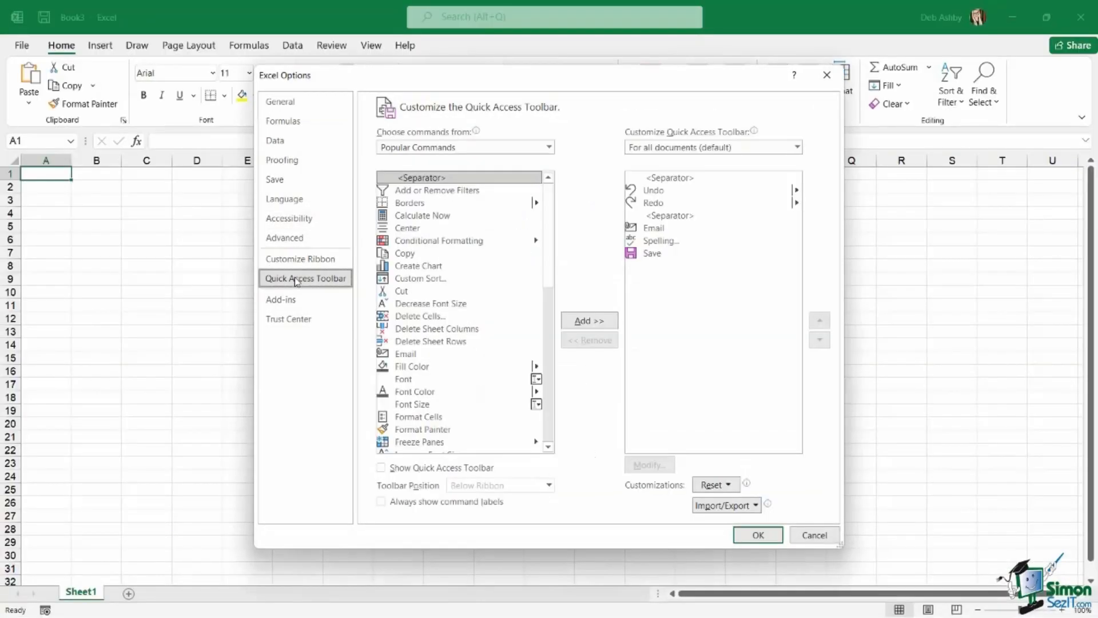
pyautogui.click(382, 469)
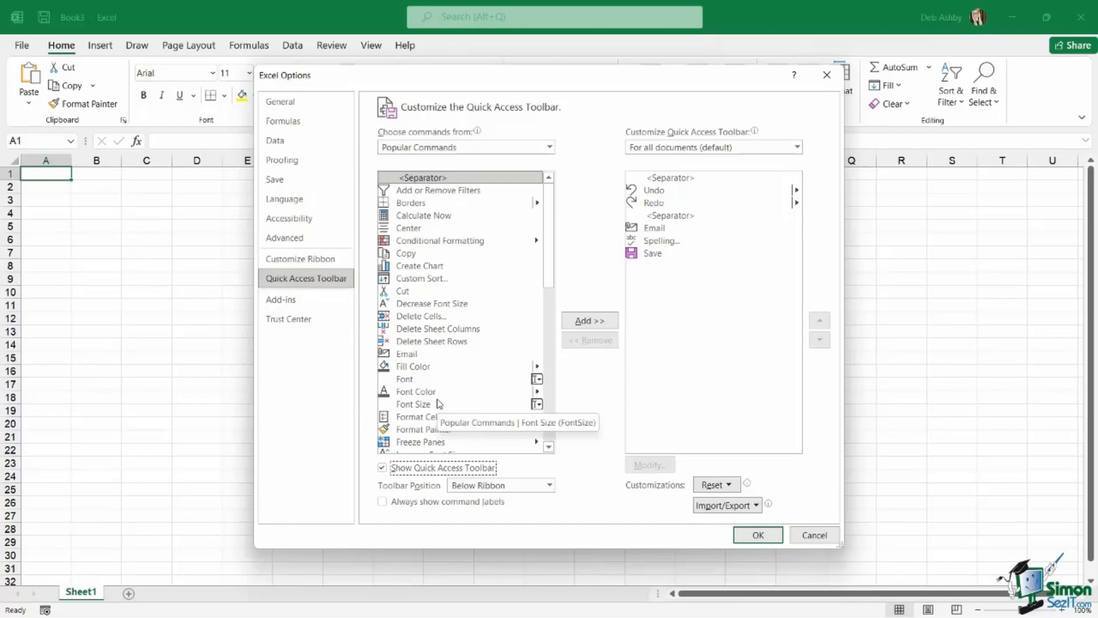
pyautogui.click(382, 501)
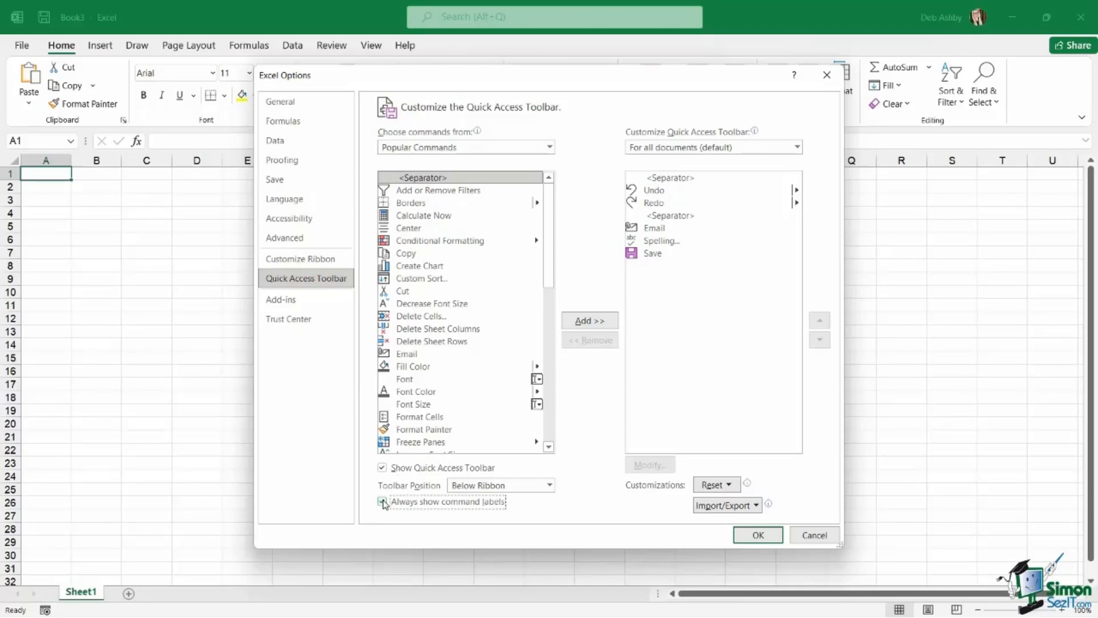
pyautogui.click(751, 534)
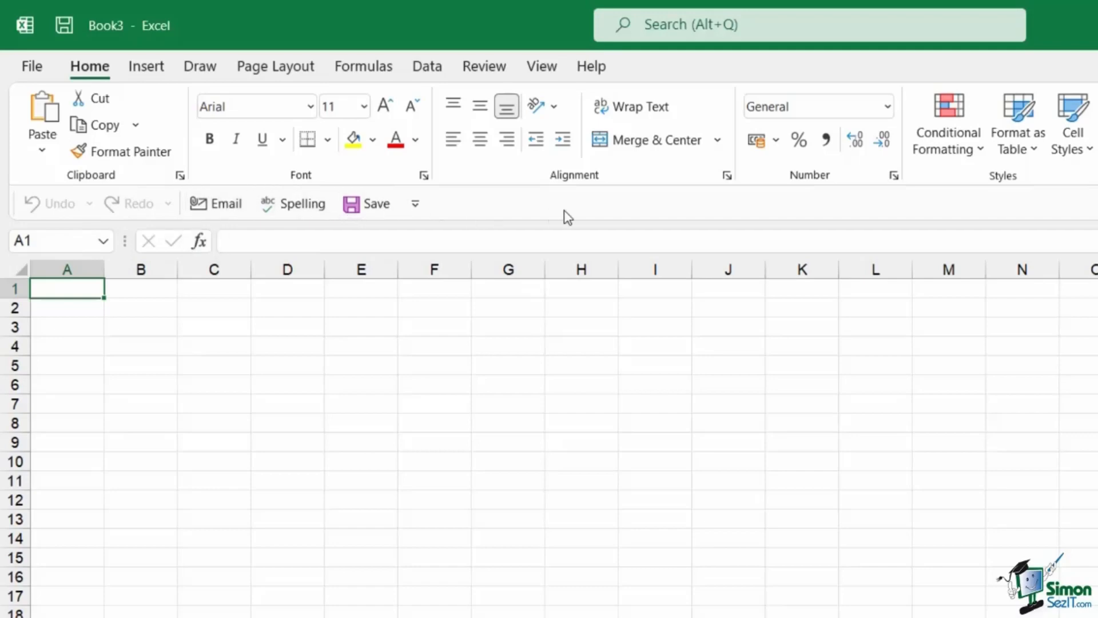
# Add the Conditional Formatting command from the ribbon to the Quick Access Toolbar
pyautogui.click(415, 203)
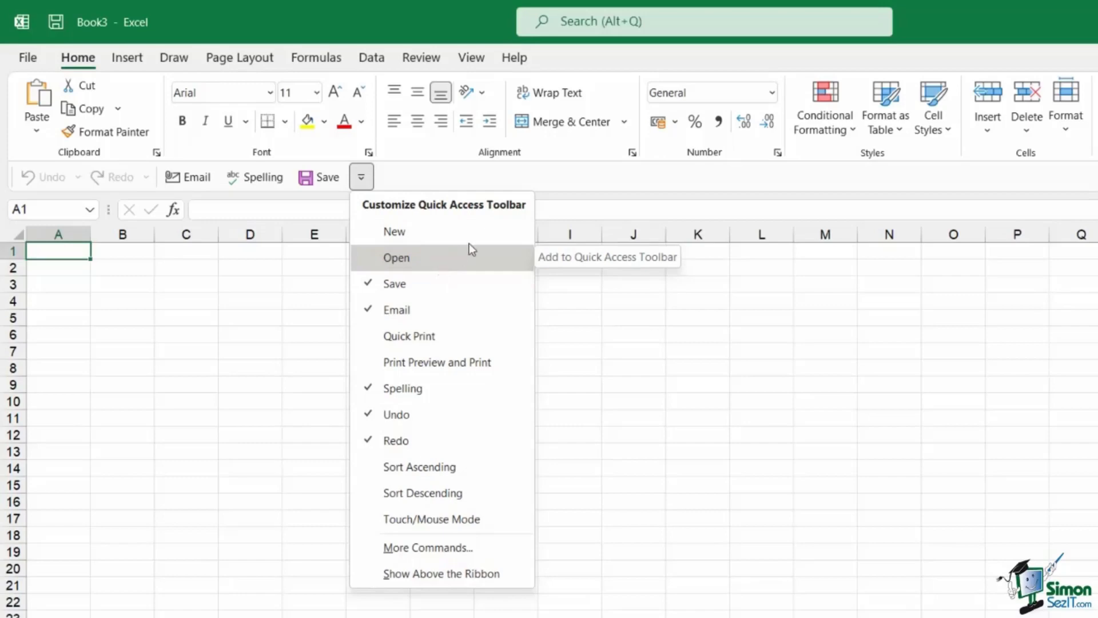
pyautogui.click(606, 180)
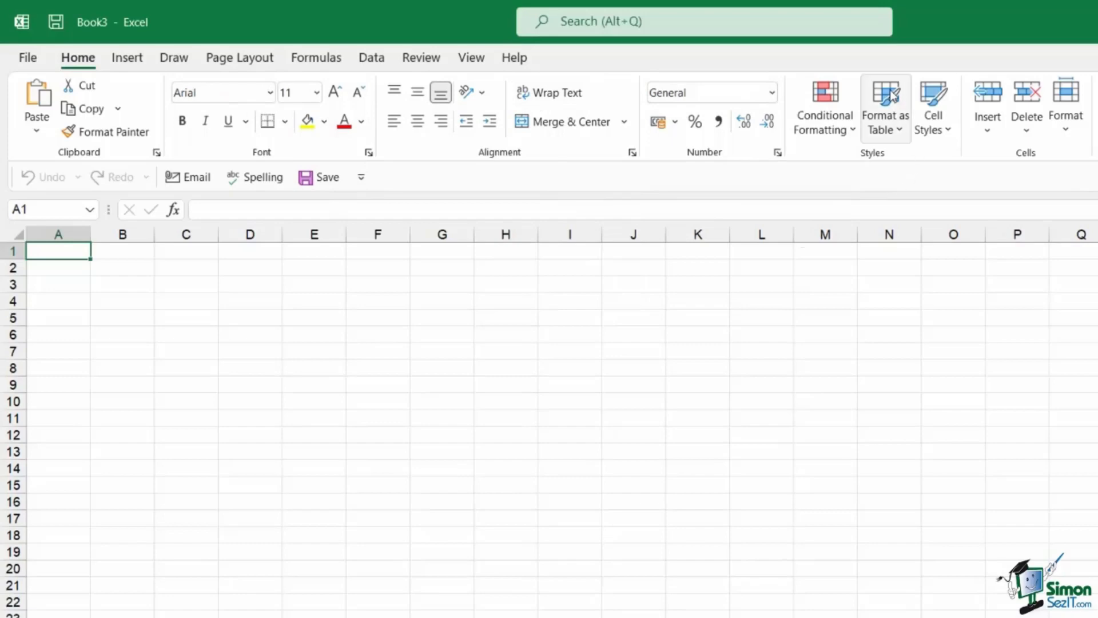
pyautogui.rightClick(821, 108)
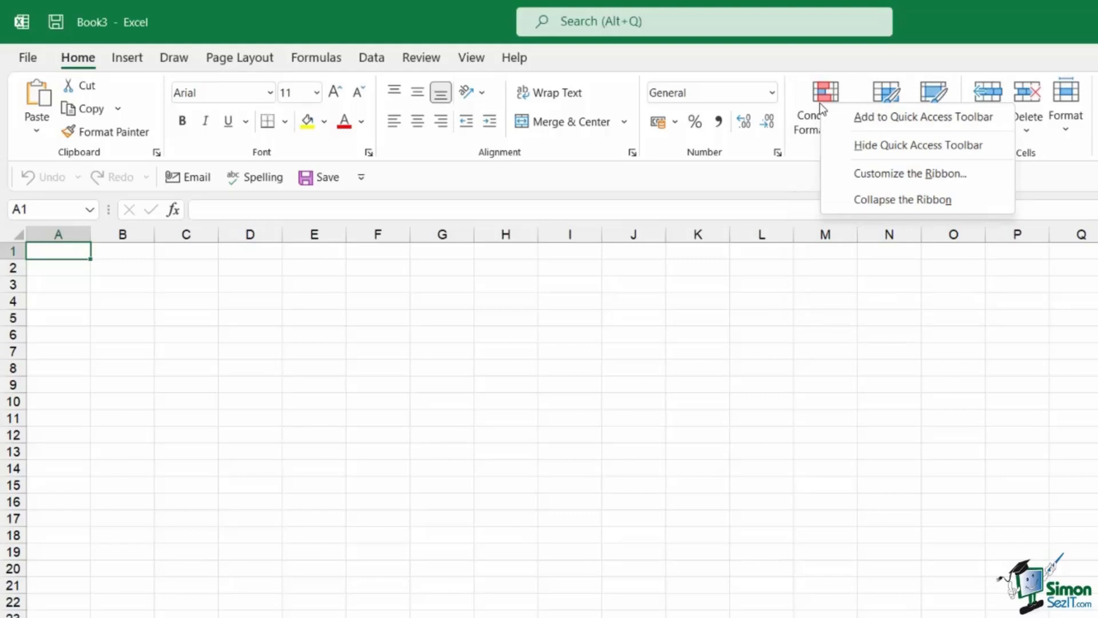
pyautogui.click(936, 122)
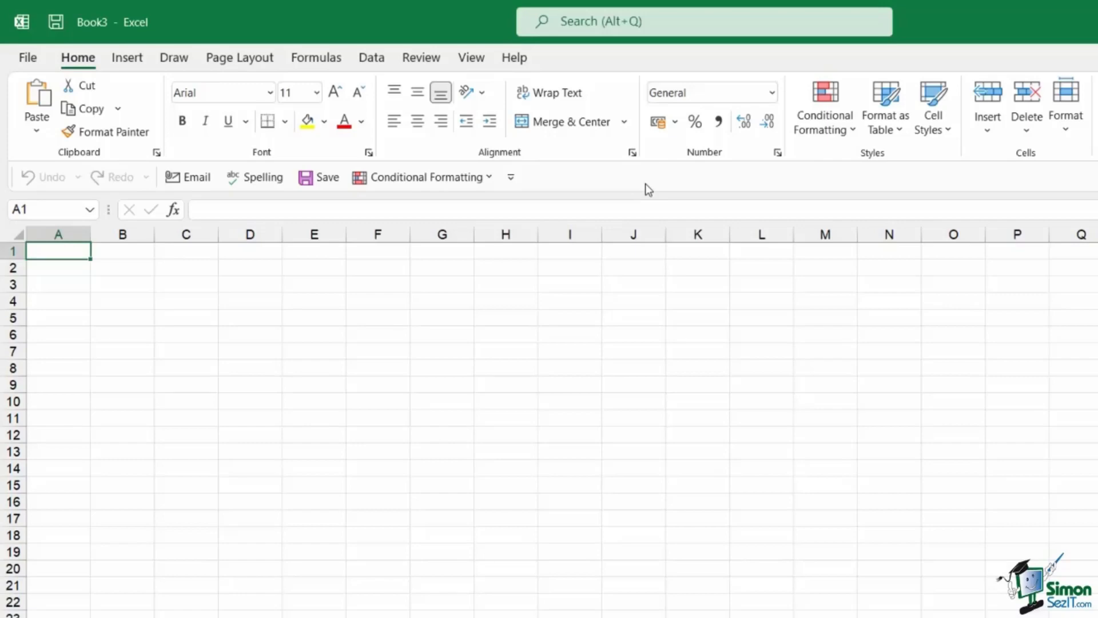
# Open the Quick Access Toolbar customization settings in the Excel options and reposition the dialog
pyautogui.click(27, 57)
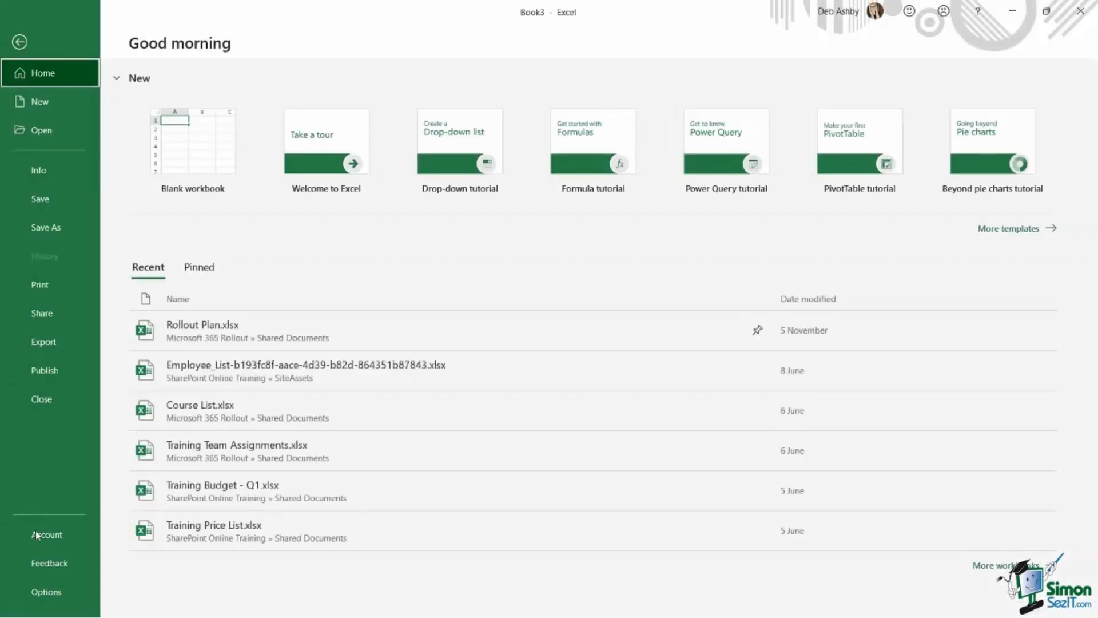
pyautogui.click(46, 592)
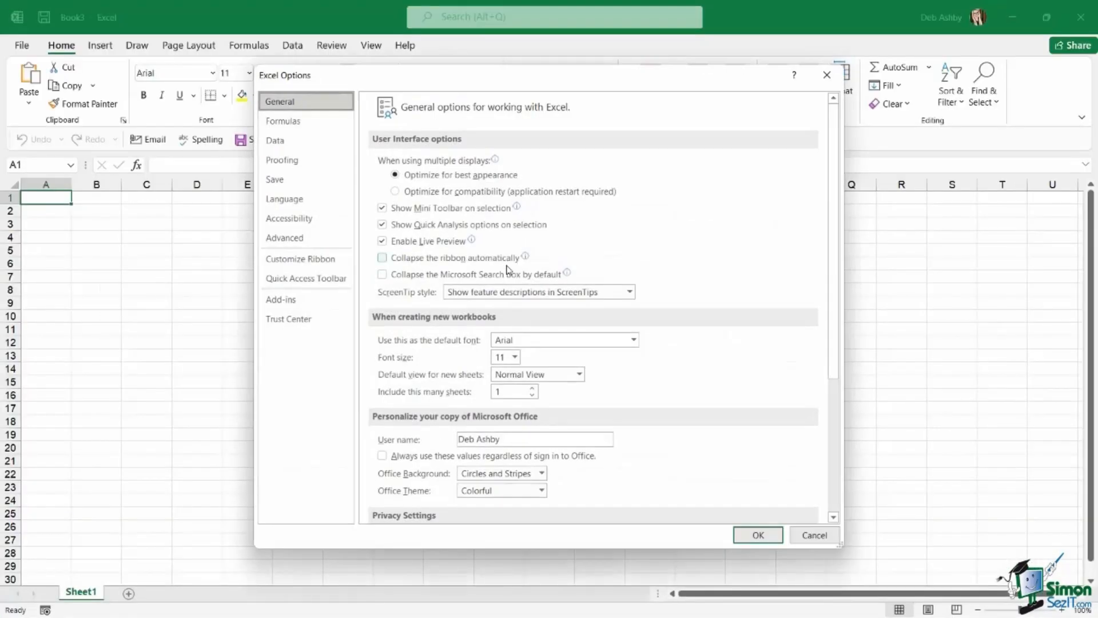
pyautogui.click(306, 279)
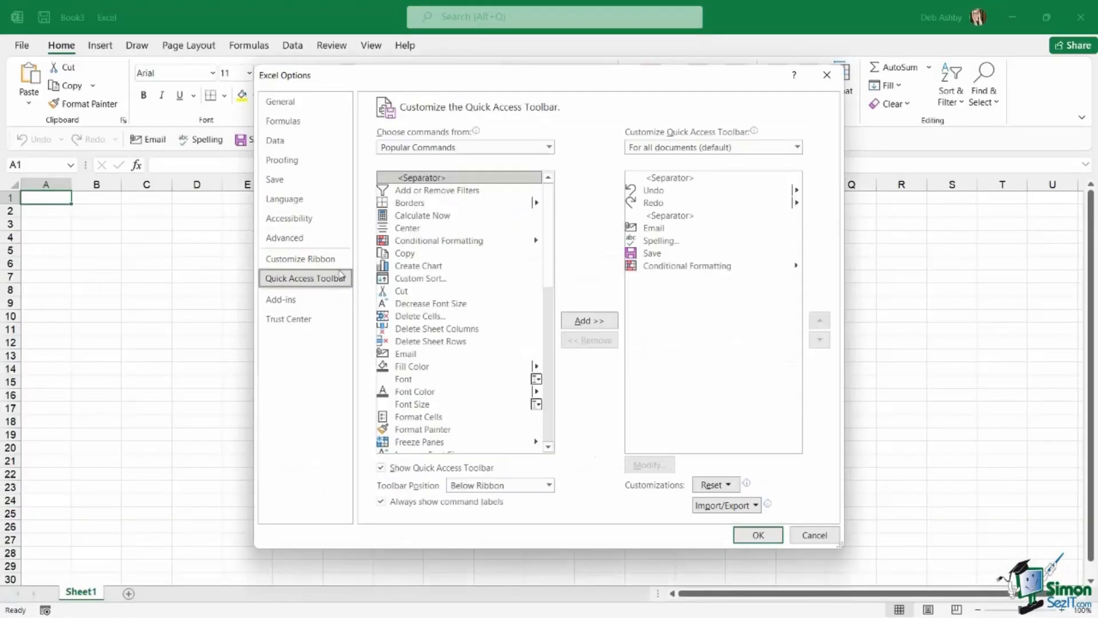
pyautogui.moveTo(522, 75); pyautogui.dragTo(392, 28)
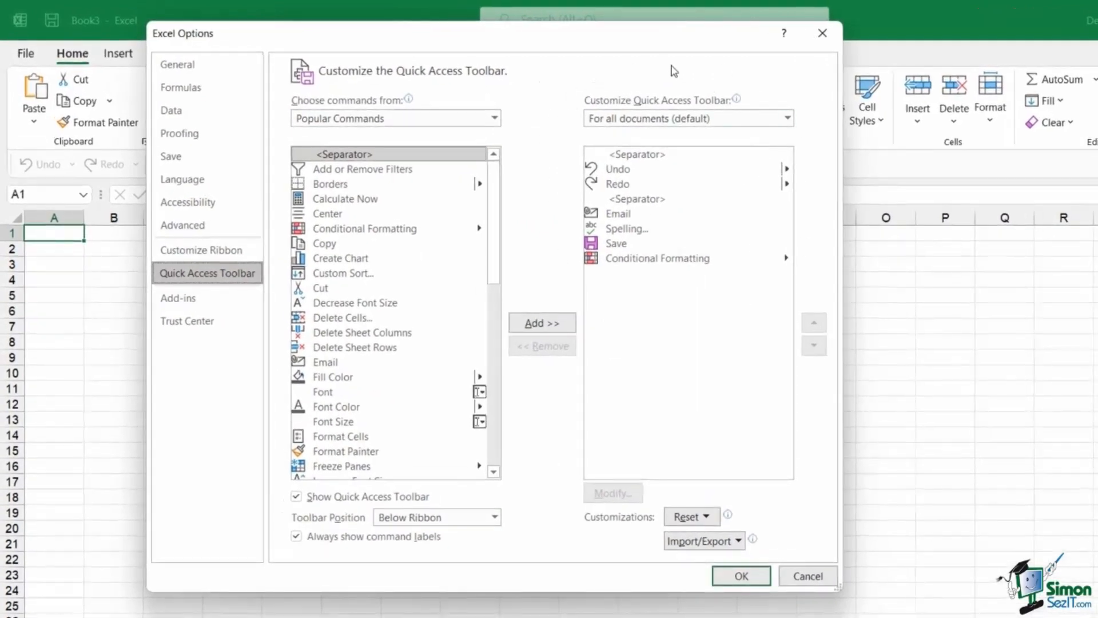
# Examine the commands on the Quick Access Toolbar one by one, from Undo to Conditional Formatting
pyautogui.click(619, 170)
pyautogui.click(624, 187)
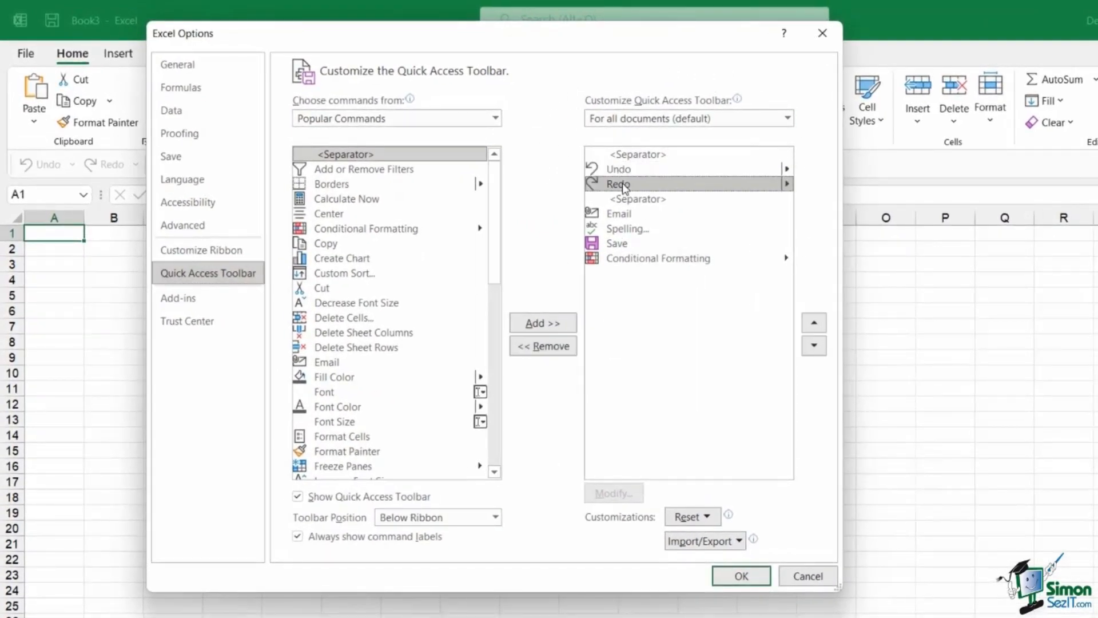
pyautogui.click(632, 217)
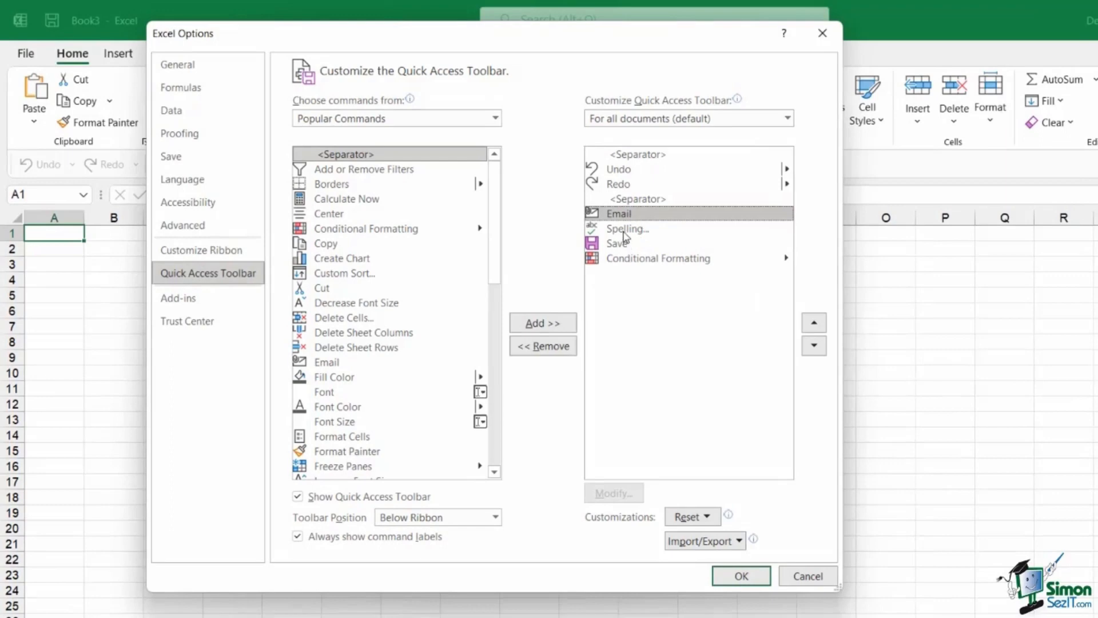
pyautogui.click(628, 231)
pyautogui.click(629, 244)
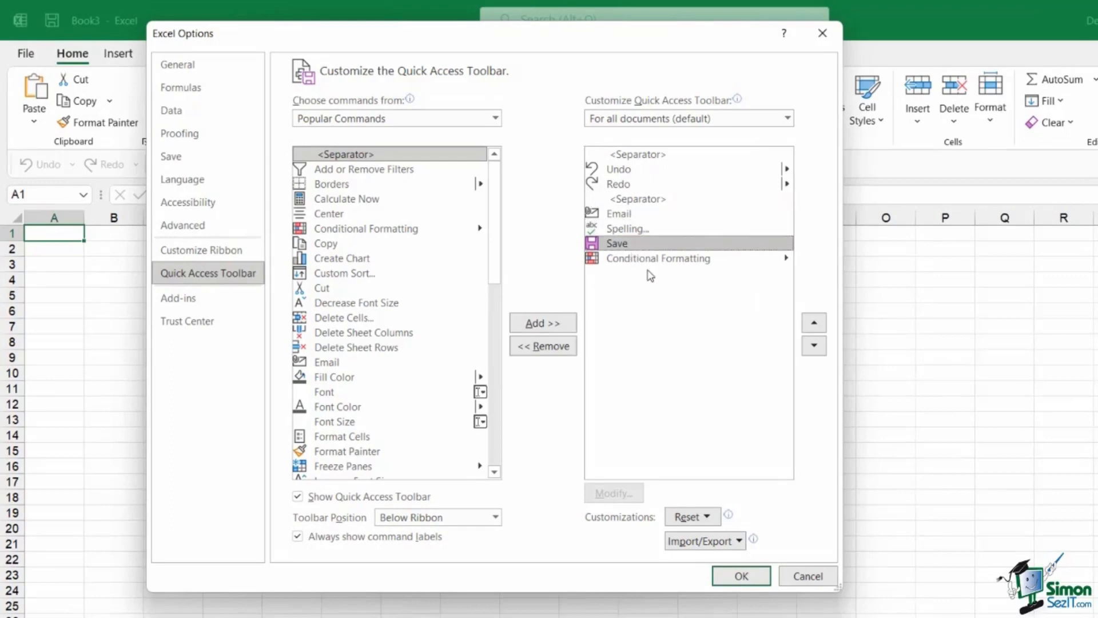
pyautogui.click(625, 170)
pyautogui.click(621, 184)
pyautogui.click(622, 219)
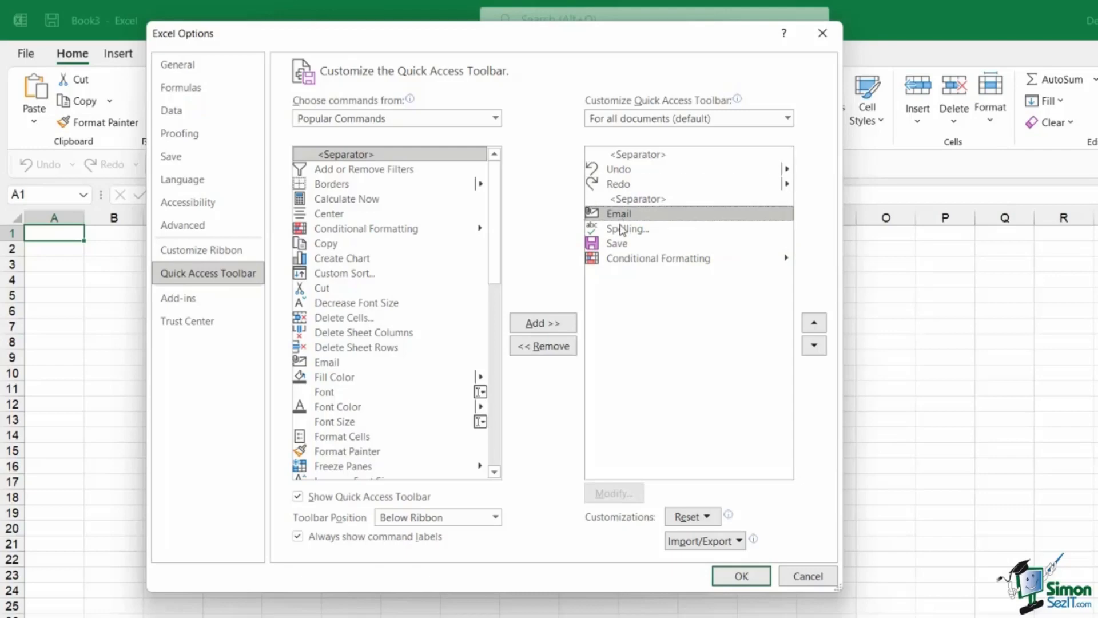
pyautogui.click(624, 232)
pyautogui.click(625, 246)
pyautogui.click(632, 263)
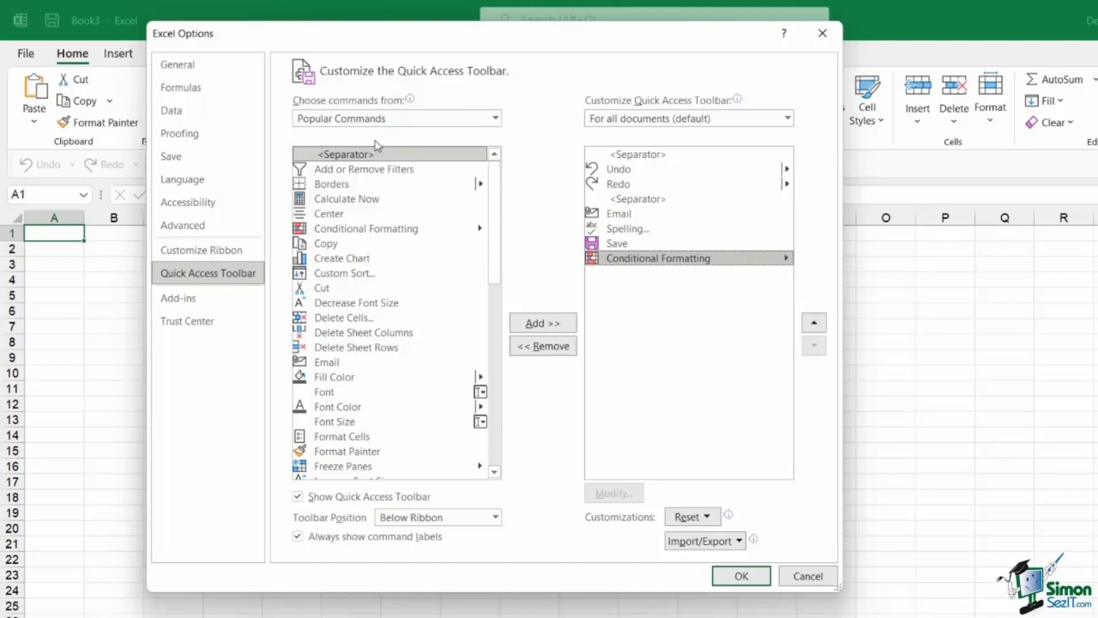
# List All Commands as the command source and add Add Shape After to the Quick Access Toolbar
pyautogui.moveTo(496, 179)
pyautogui.mouseDown()
pyautogui.moveTo(497, 314)
pyautogui.moveTo(495, 173)
pyautogui.mouseUp()
pyautogui.click(496, 119)
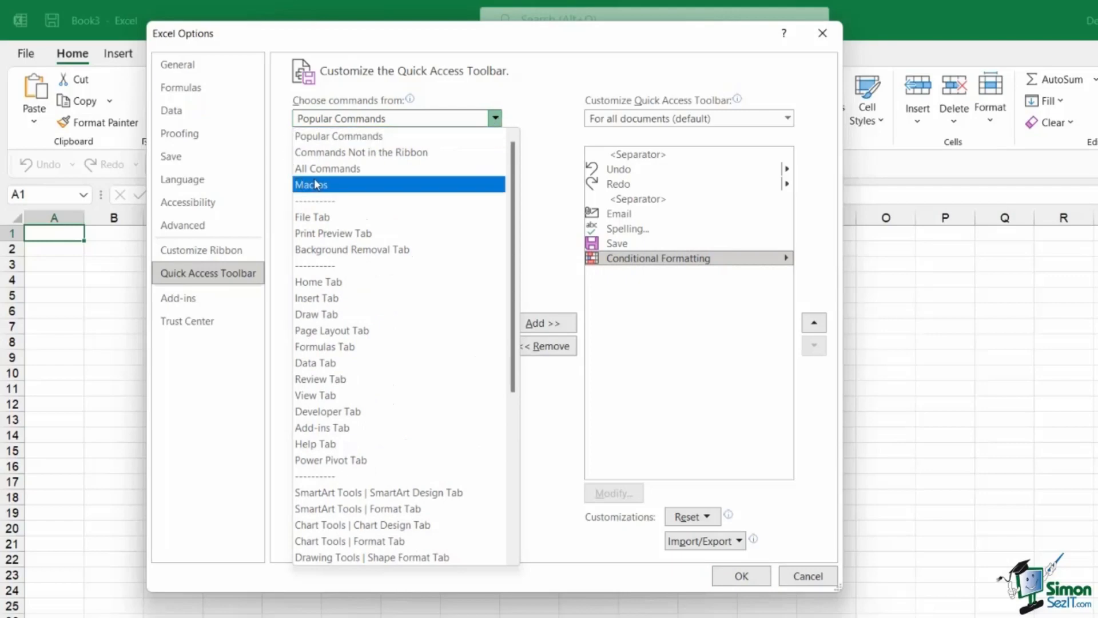
pyautogui.press('Escape')
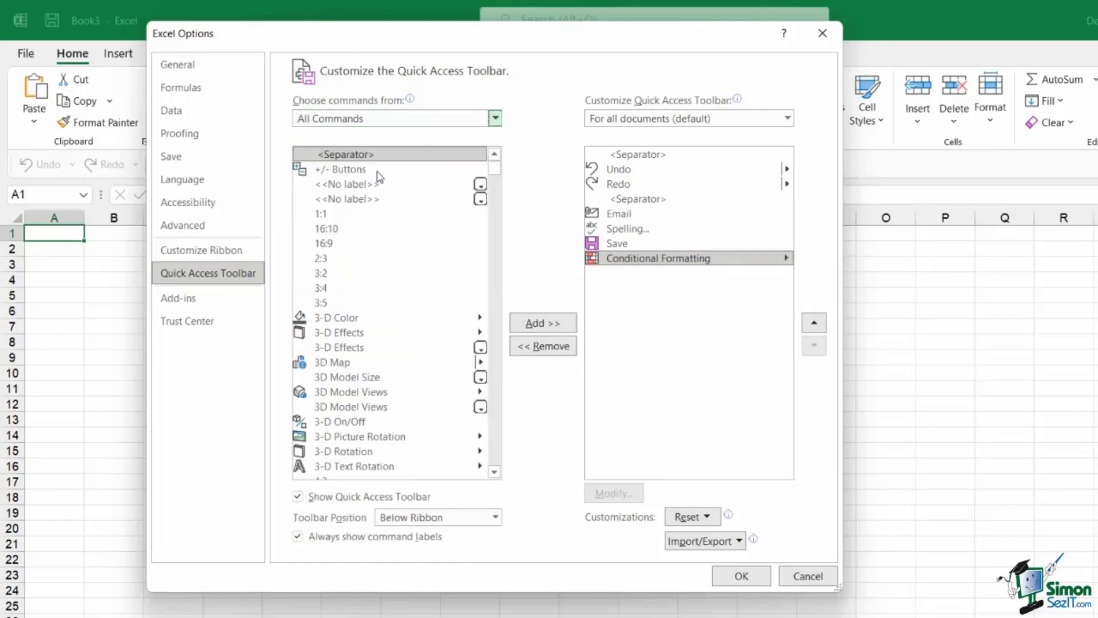
pyautogui.moveTo(496, 174); pyautogui.dragTo(495, 170)
pyautogui.moveTo(497, 176); pyautogui.dragTo(496, 184)
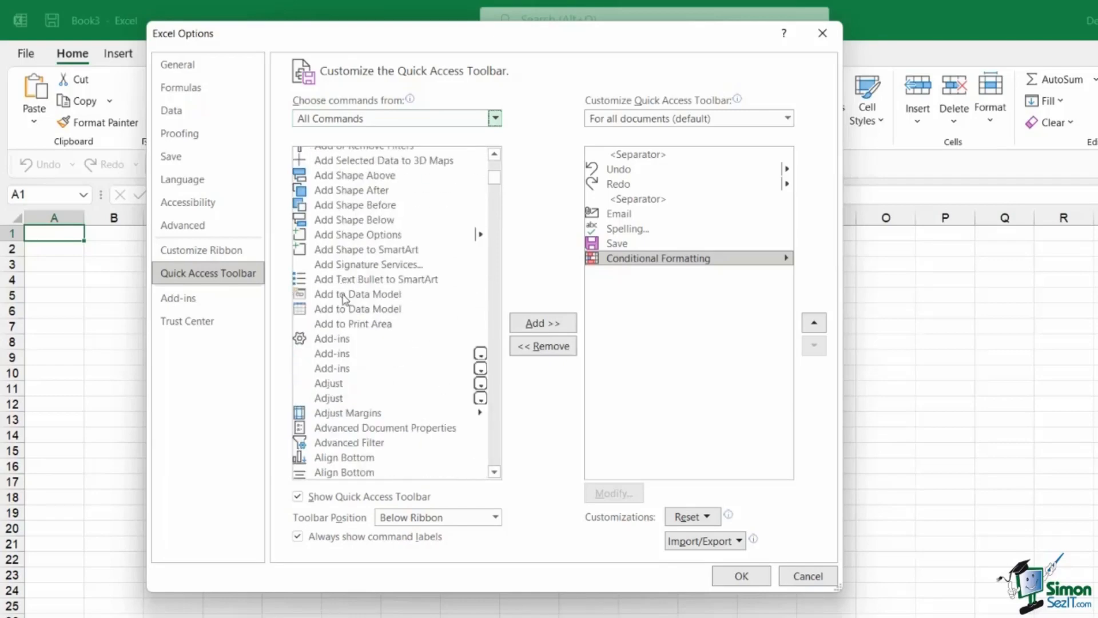
pyautogui.click(339, 194)
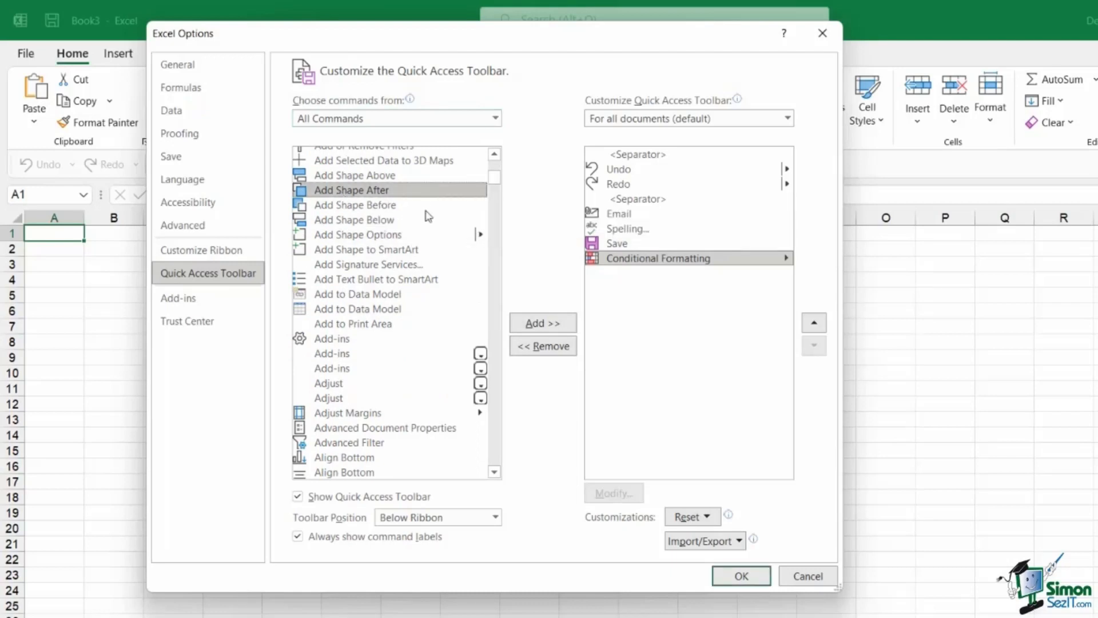
pyautogui.click(541, 324)
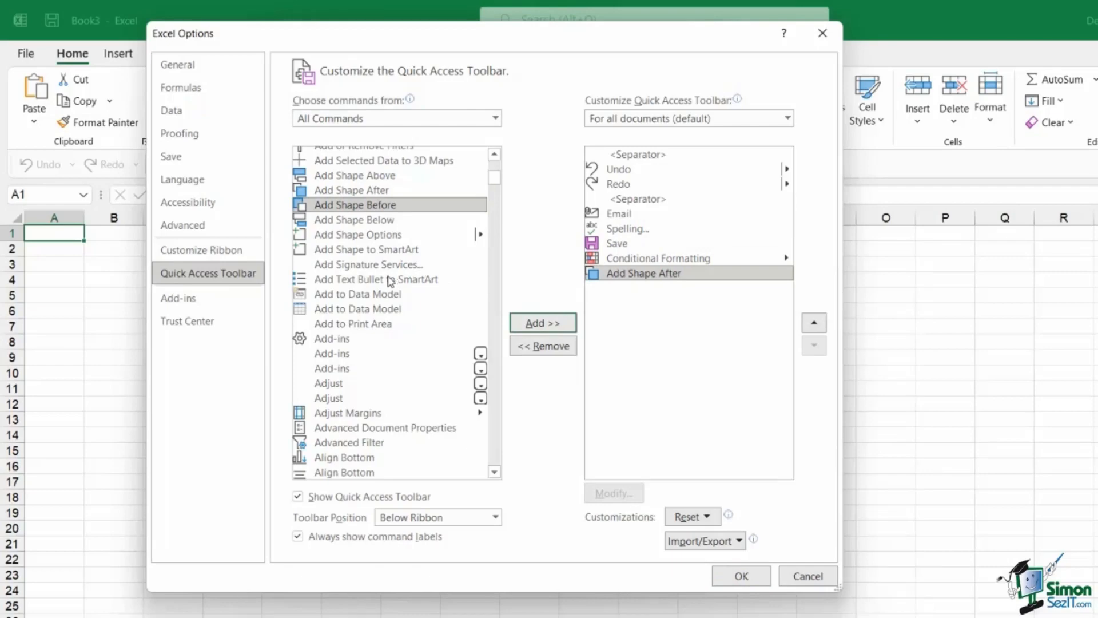
# Add the first Add to Data Model command and Advanced Filter to the Quick Access Toolbar
pyautogui.click(378, 294)
pyautogui.click(541, 324)
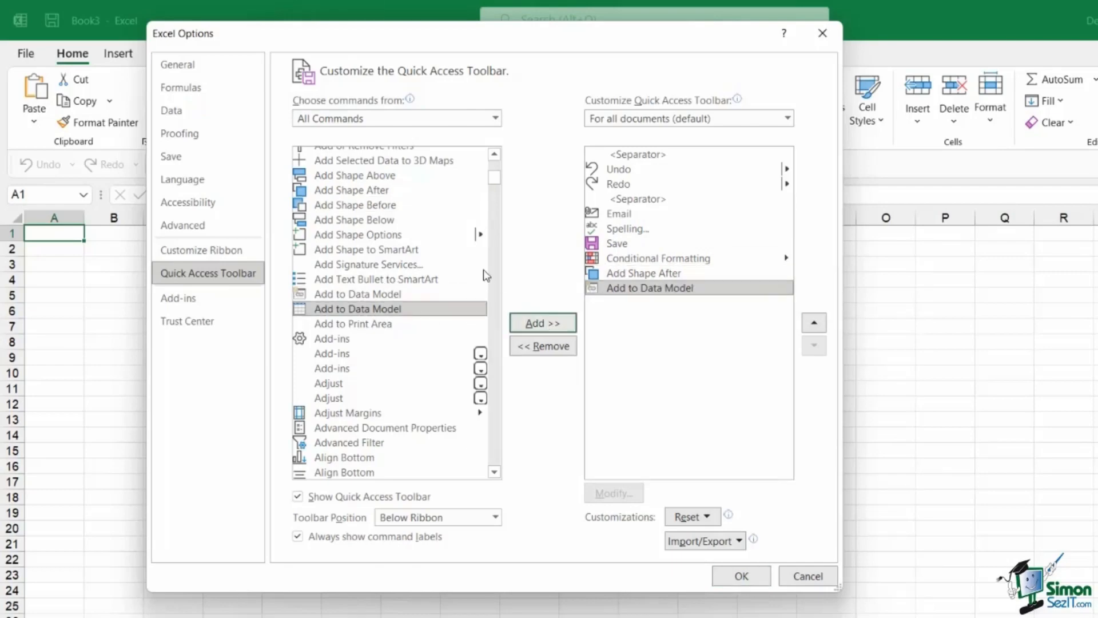
pyautogui.click(352, 444)
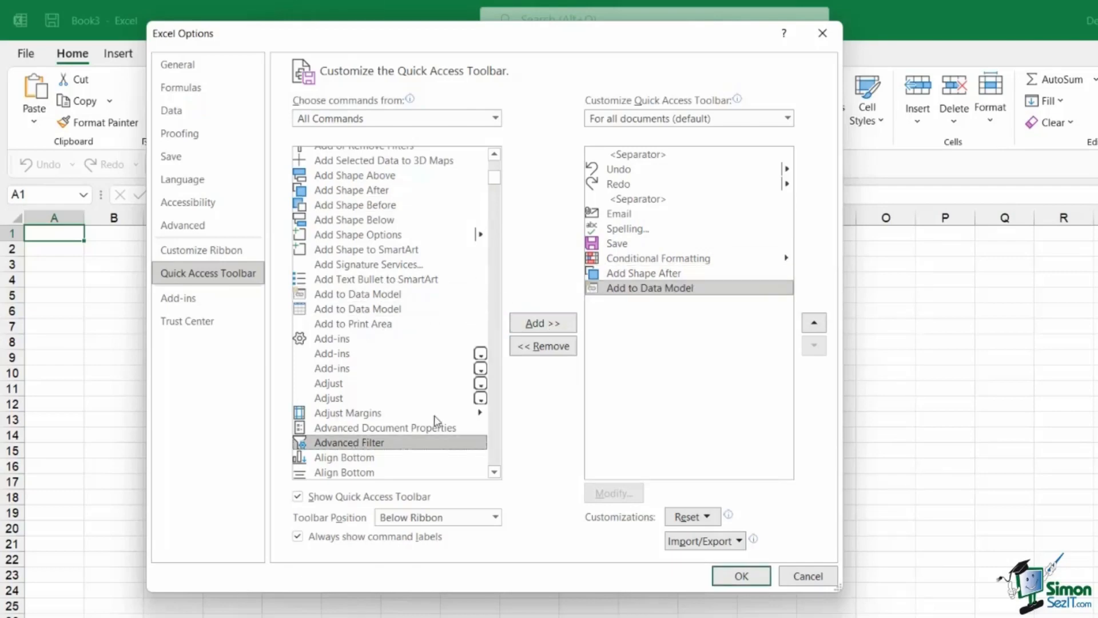
pyautogui.click(540, 324)
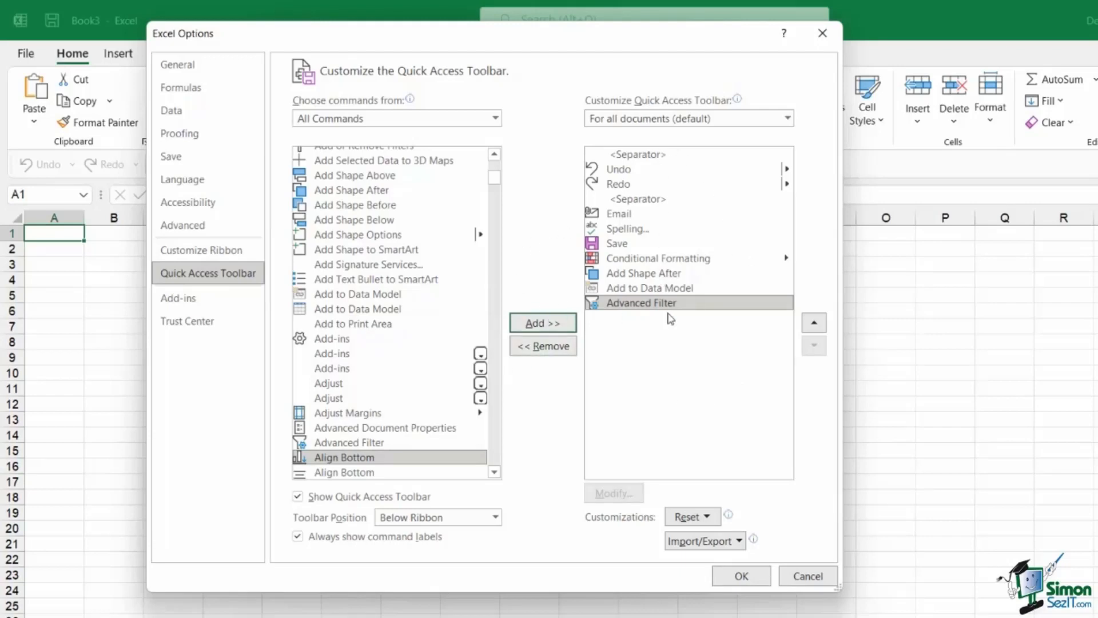
# Remove both separators from the Quick Access Toolbar's command list
pyautogui.click(640, 201)
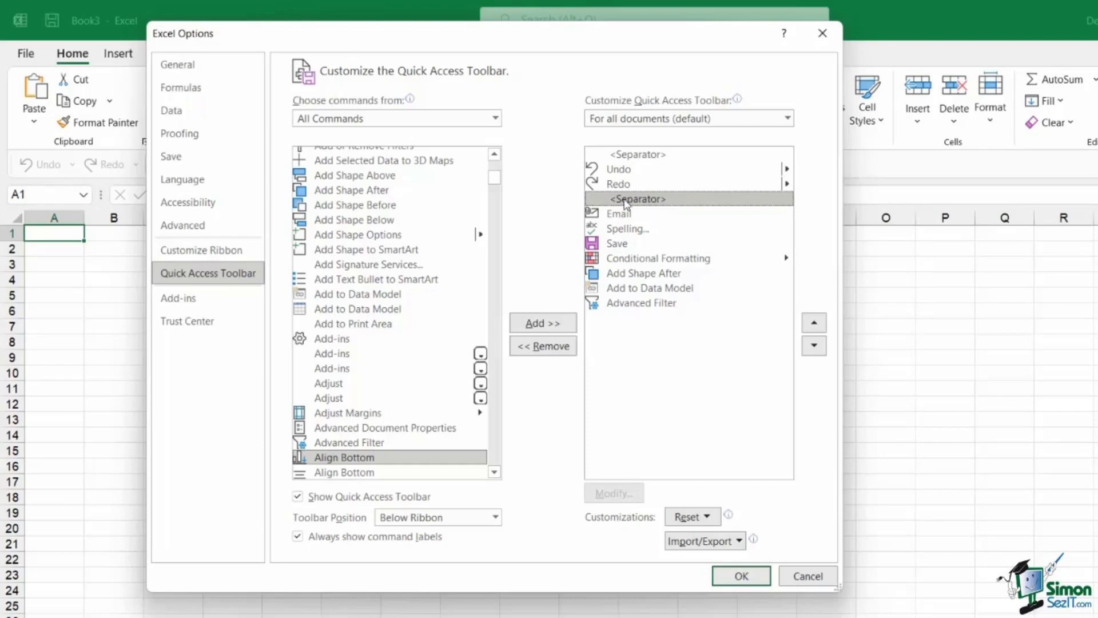
pyautogui.click(540, 348)
pyautogui.click(640, 154)
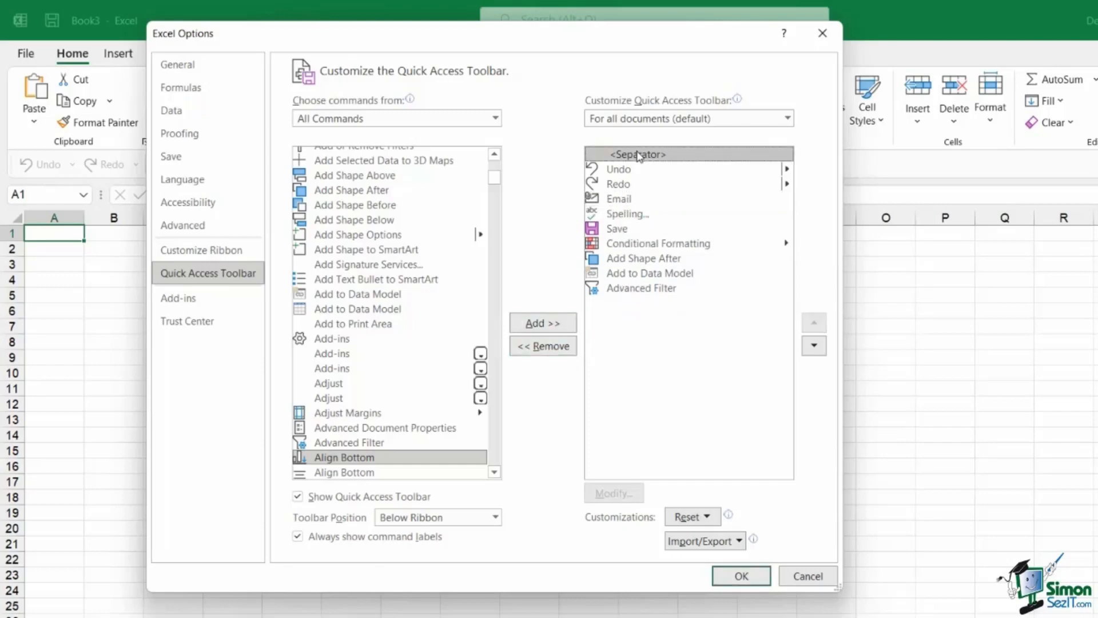
pyautogui.click(543, 346)
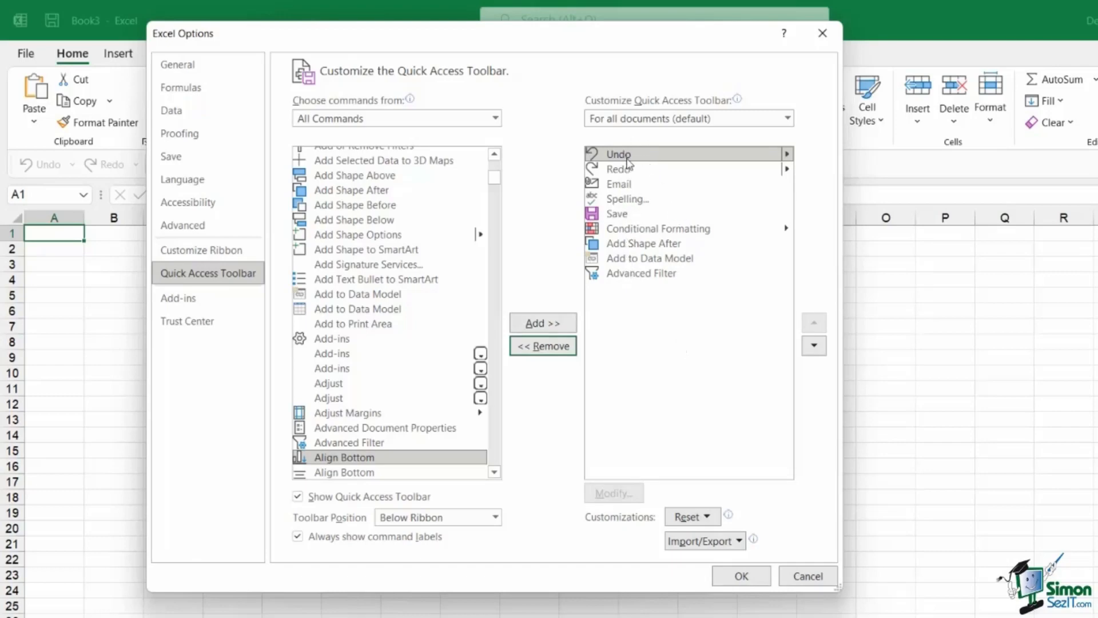
# Move Save up to the first position in the Quick Access Toolbar's command list
pyautogui.click(628, 276)
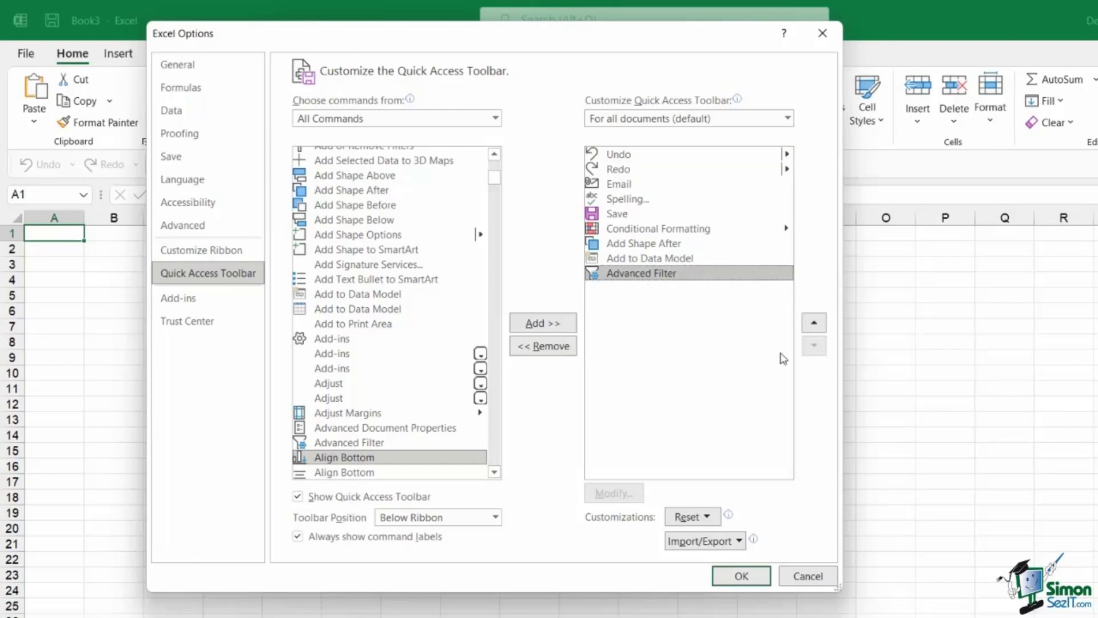
pyautogui.click(617, 215)
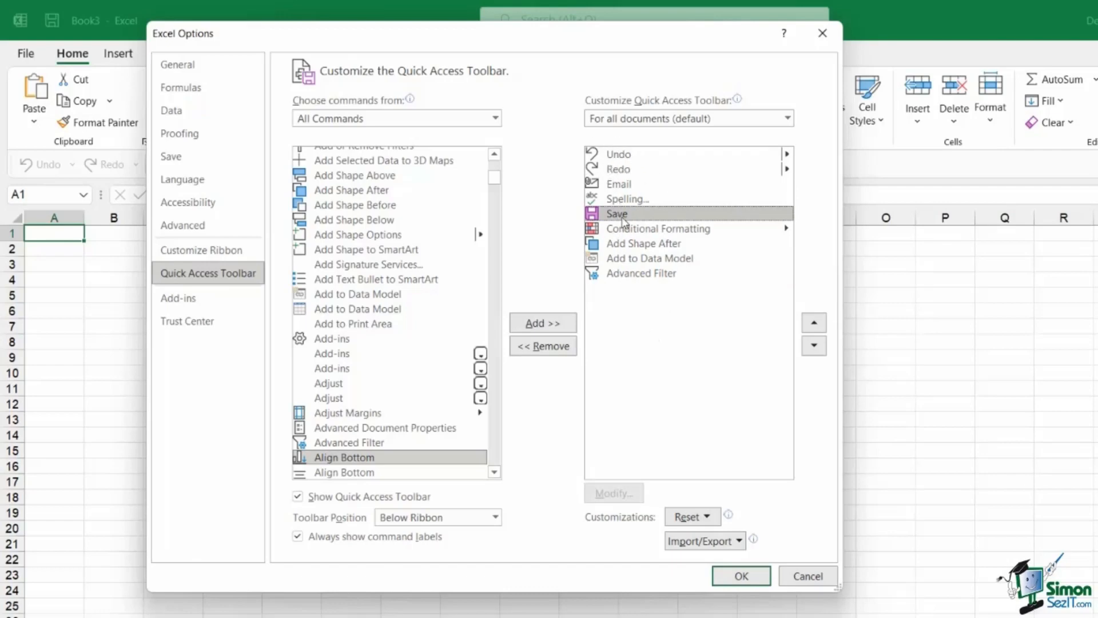
pyautogui.click(814, 324)
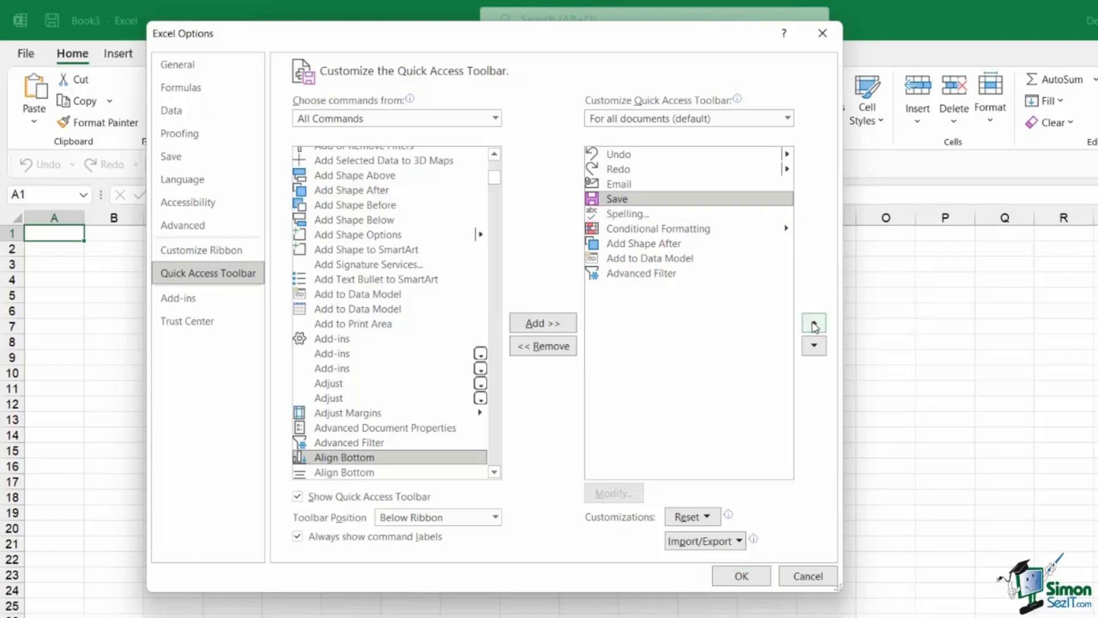
pyautogui.click(814, 325)
pyautogui.click(815, 324)
pyautogui.click(814, 324)
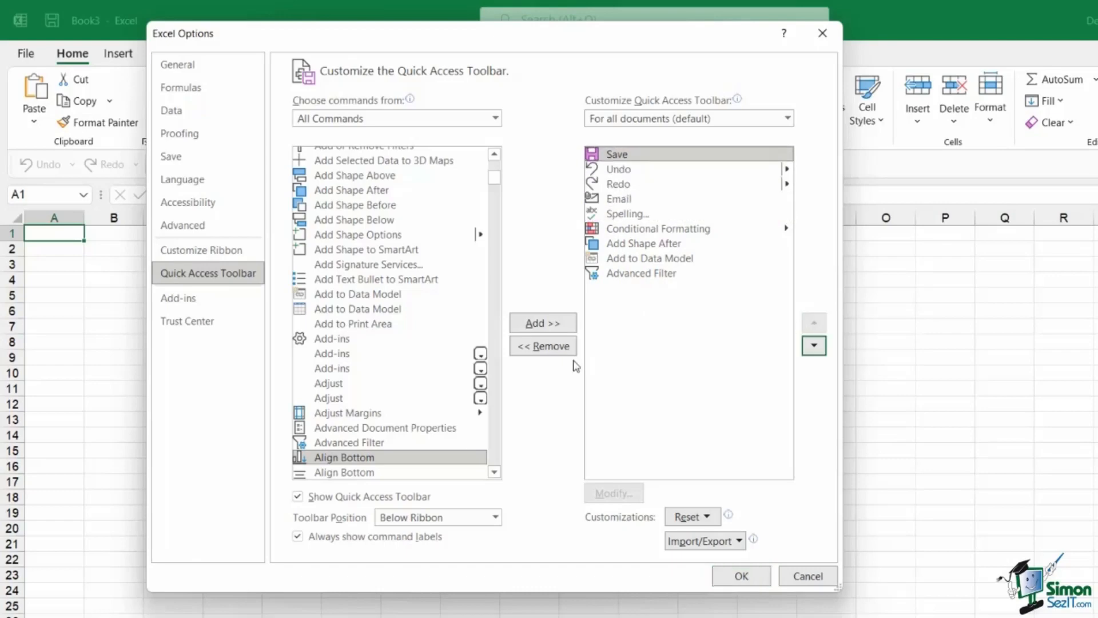
# Move Add Shape After down to the end of the Quick Access Toolbar's command list
pyautogui.click(638, 244)
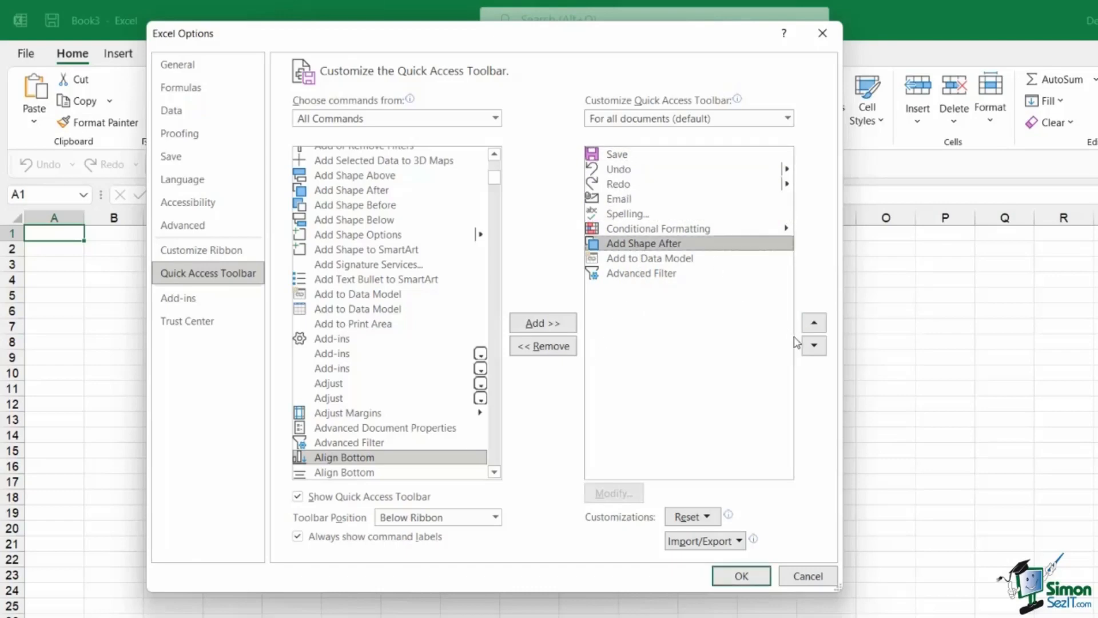
pyautogui.click(815, 346)
pyautogui.click(817, 346)
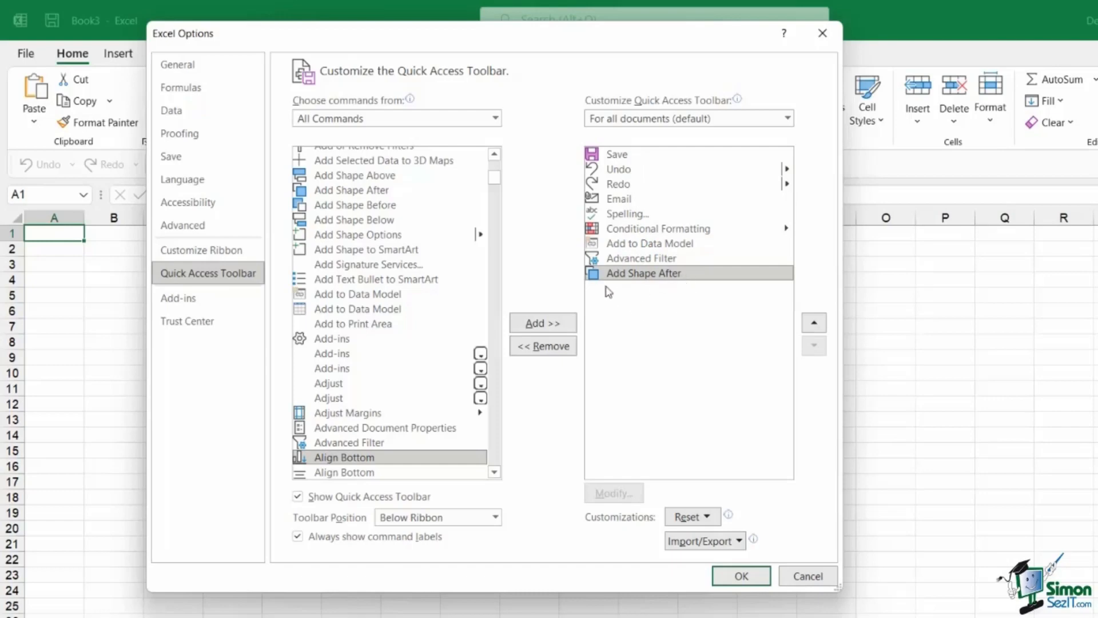
# Switch the command source to Popular Commands and add three separators to the end of the Quick Access Toolbar
pyautogui.moveTo(495, 182); pyautogui.dragTo(495, 168)
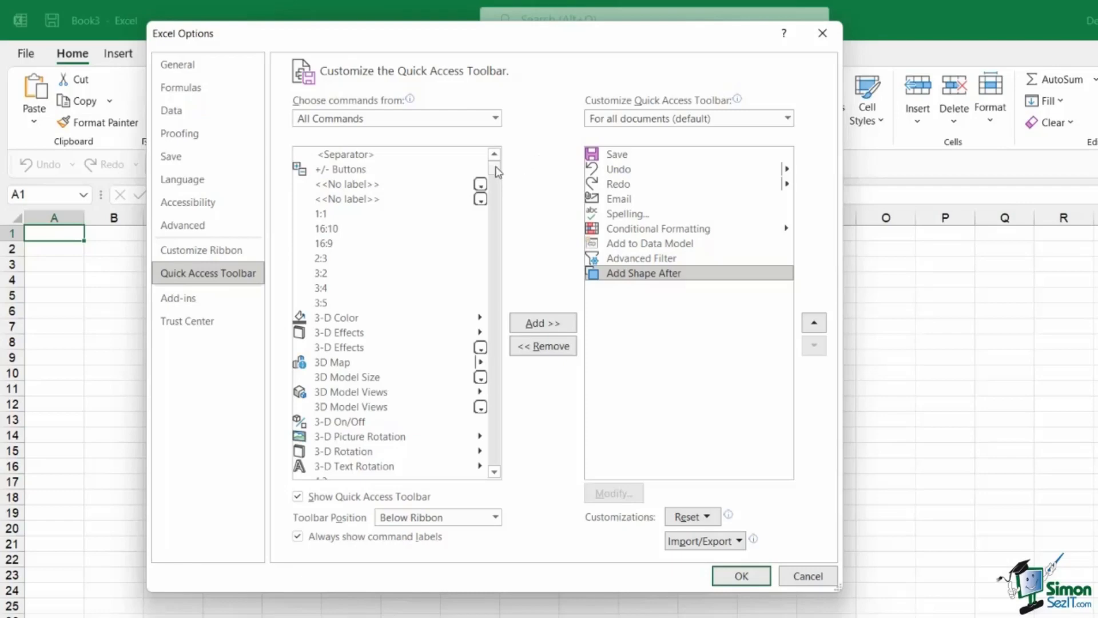
pyautogui.click(495, 119)
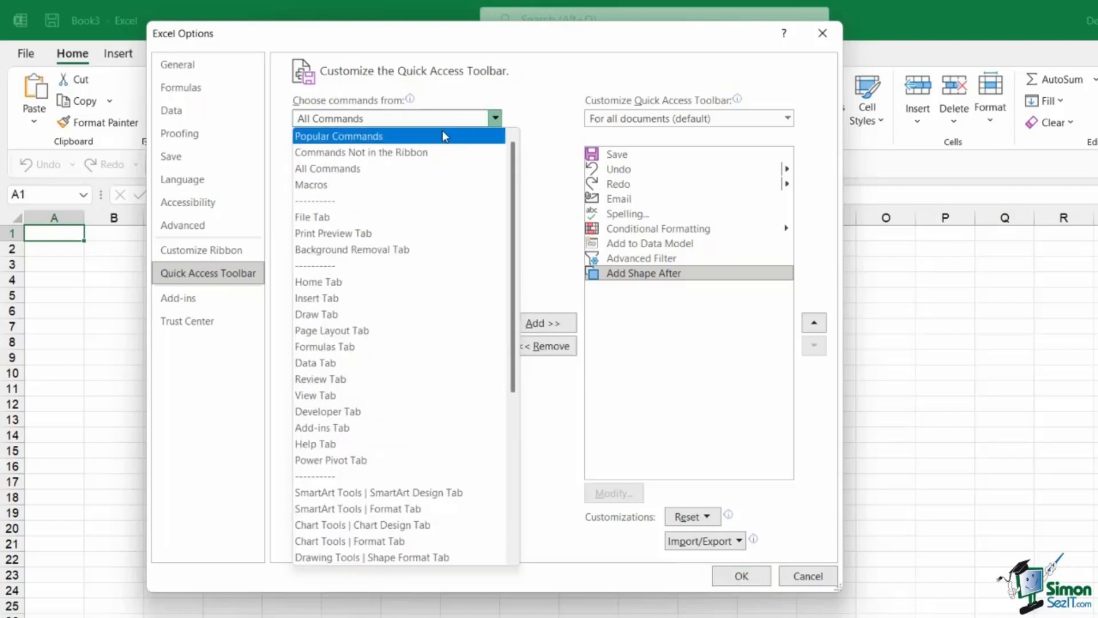
pyautogui.click(344, 138)
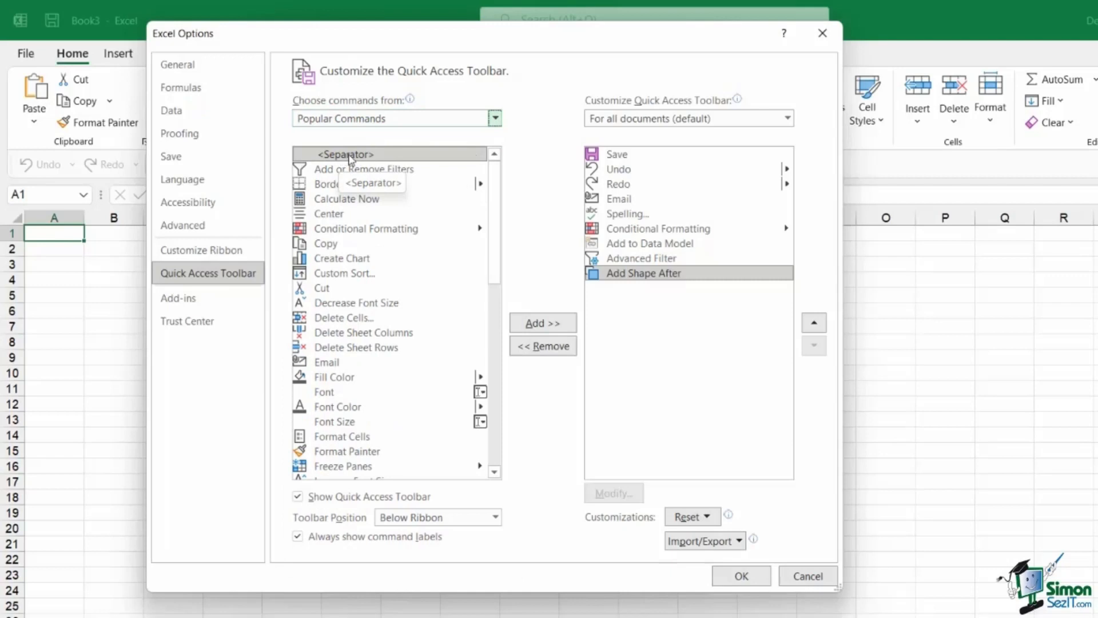
pyautogui.click(535, 324)
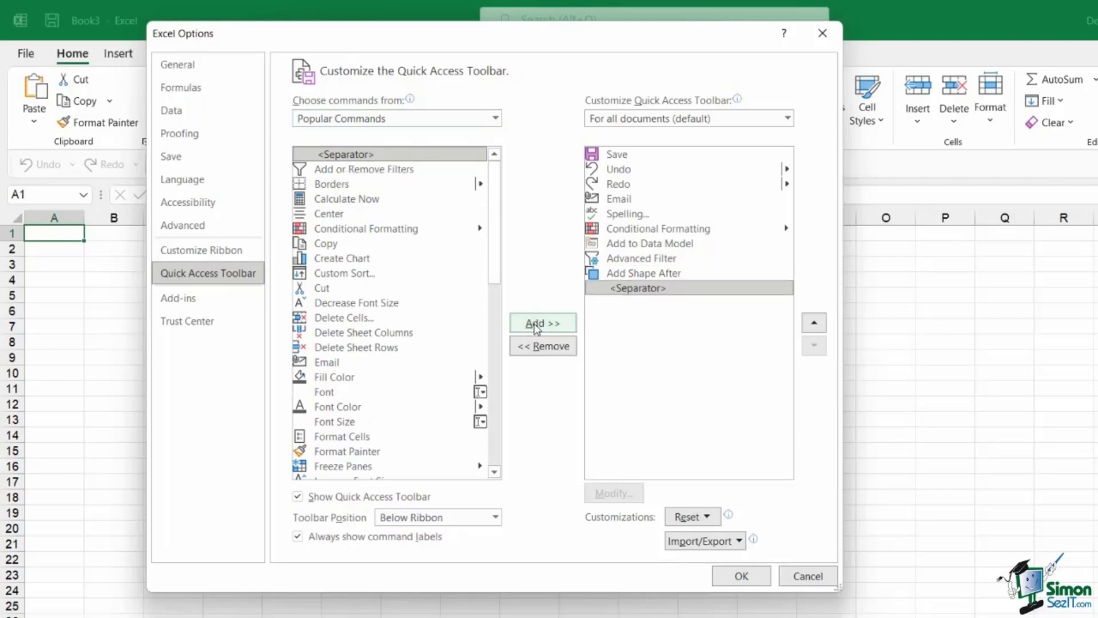
pyautogui.click(535, 323)
pyautogui.click(535, 323)
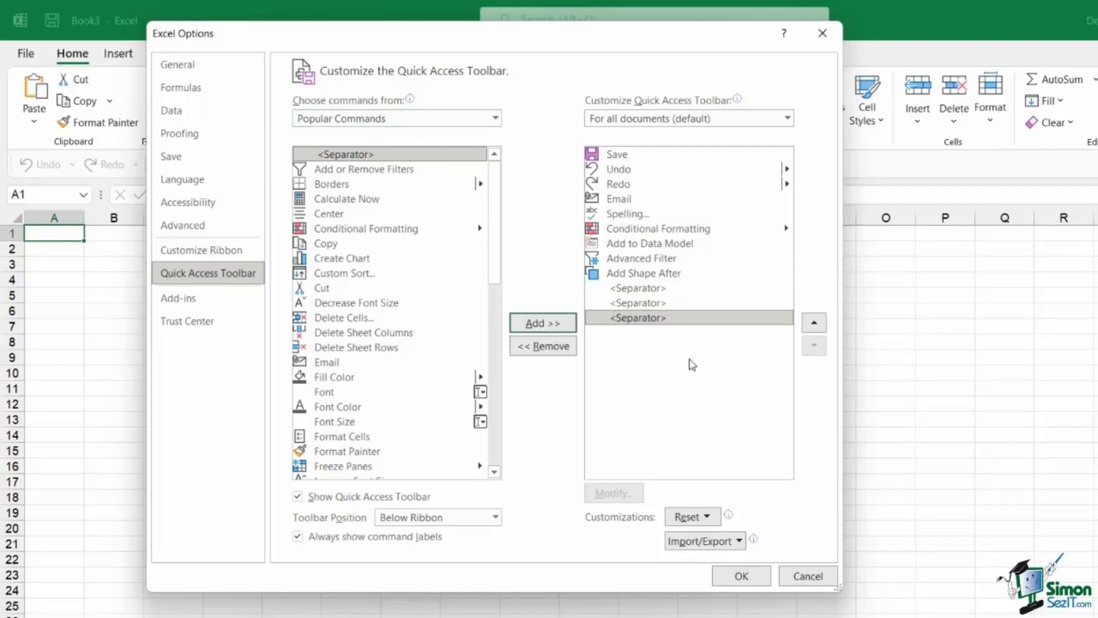
# Move the first of the three separators up so that it sits between Save and Undo
pyautogui.click(647, 292)
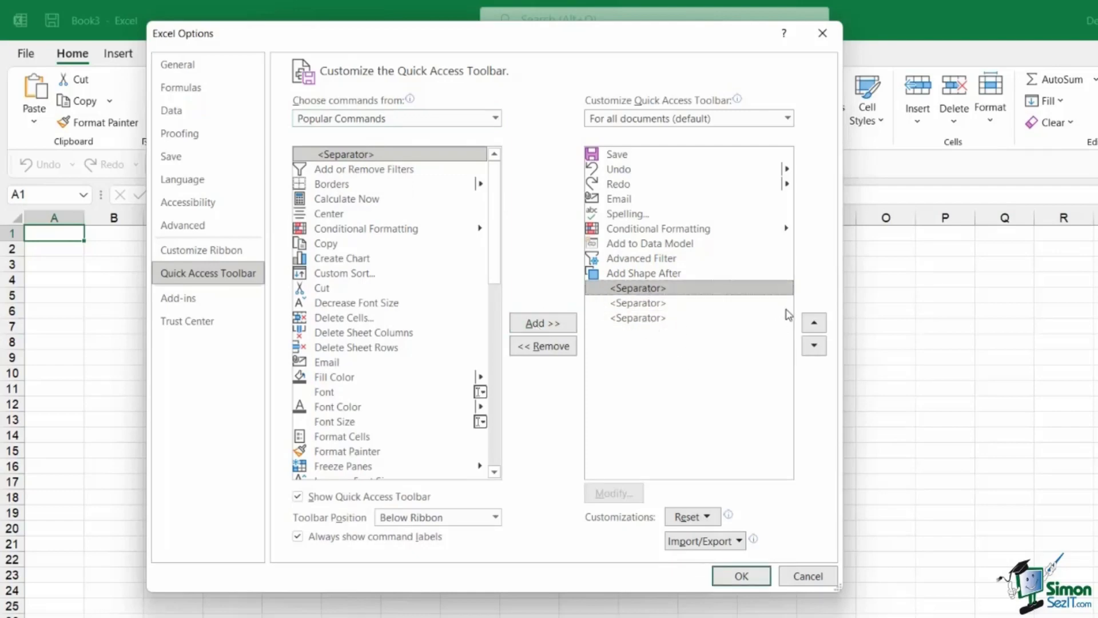
pyautogui.click(814, 323)
pyautogui.click(813, 323)
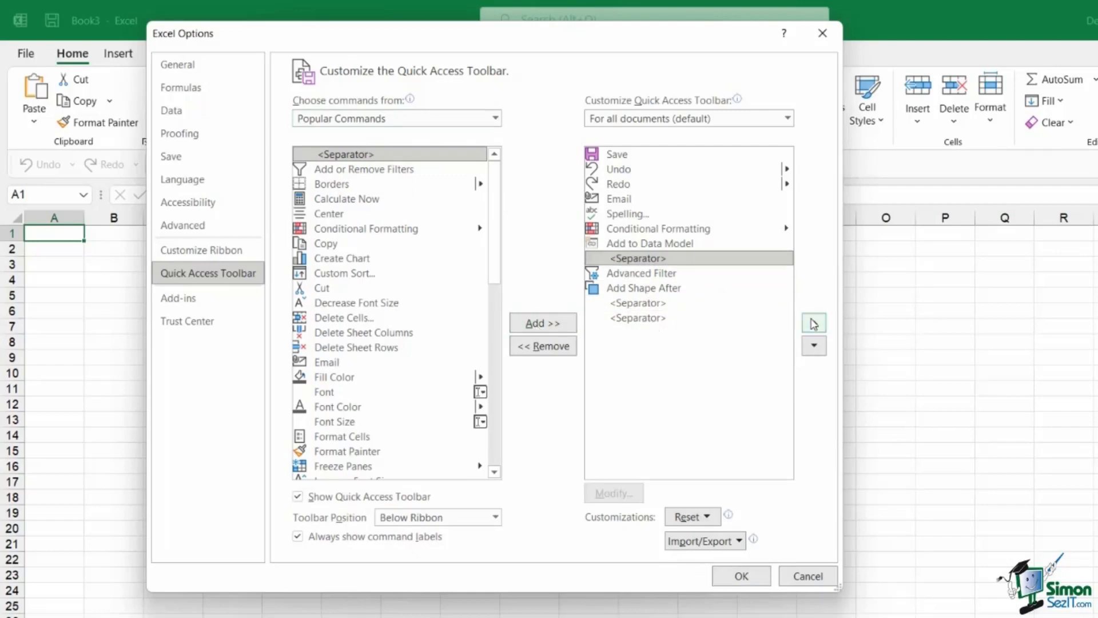
pyautogui.click(814, 324)
pyautogui.click(814, 324)
pyautogui.click(813, 324)
pyautogui.click(814, 324)
pyautogui.click(814, 323)
pyautogui.click(813, 323)
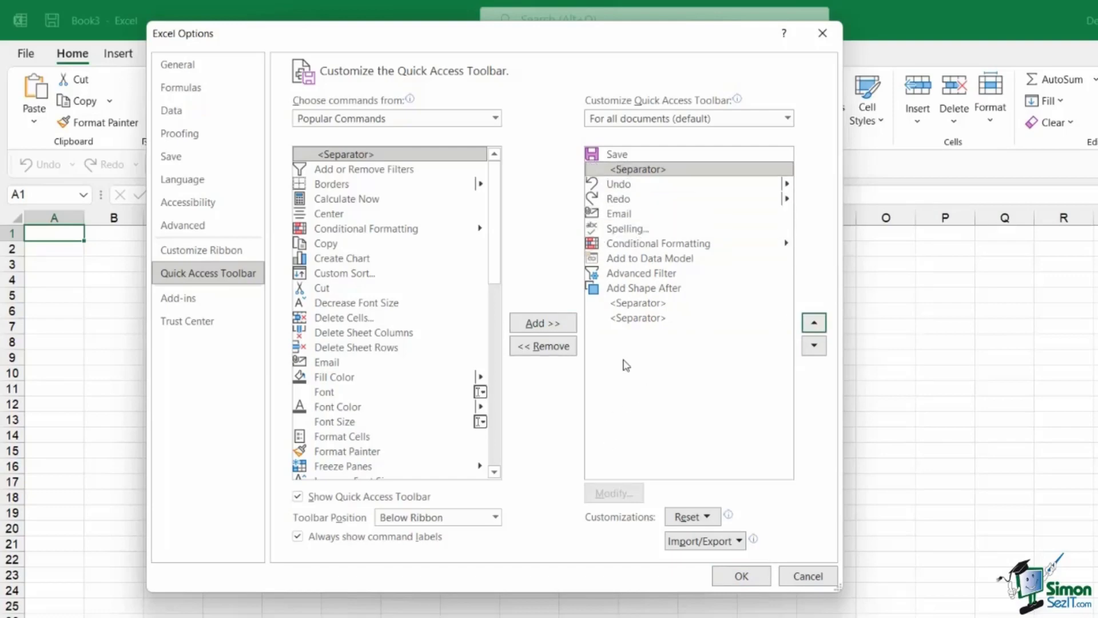
# Move the next separator up so that it sits between Redo and Email
pyautogui.click(636, 304)
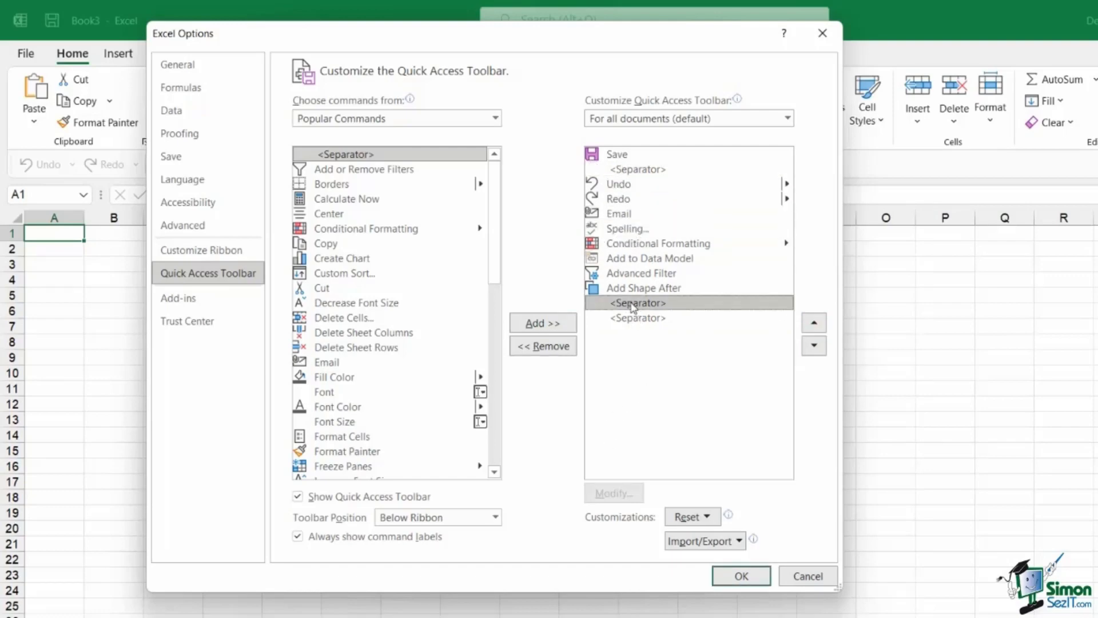
pyautogui.click(814, 322)
pyautogui.click(814, 322)
pyautogui.click(814, 322)
pyautogui.click(814, 322)
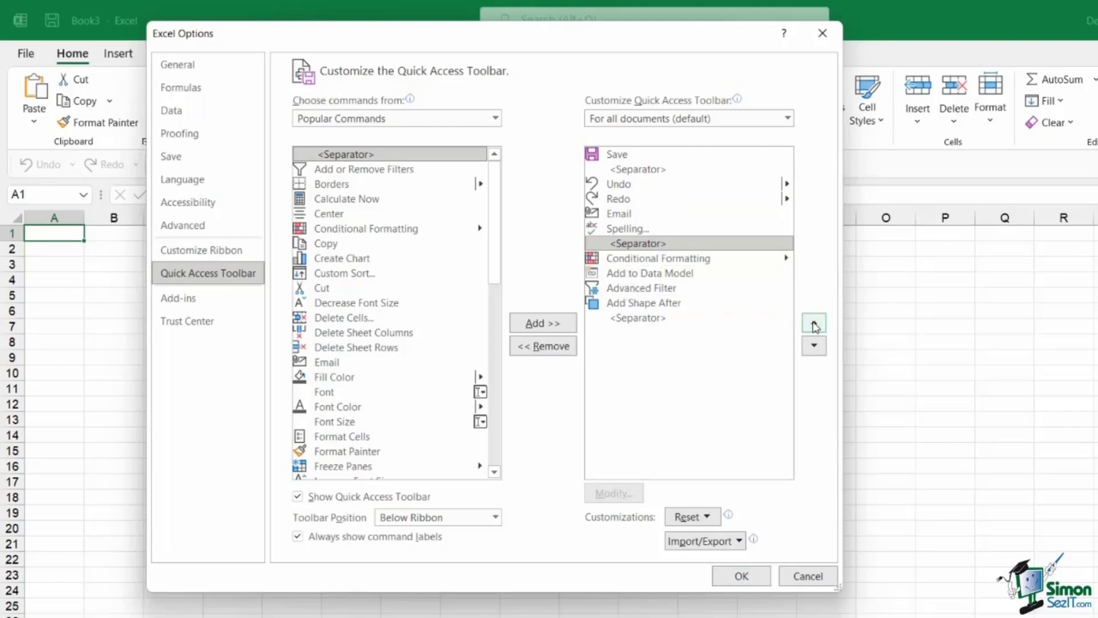
pyautogui.click(814, 323)
pyautogui.click(814, 322)
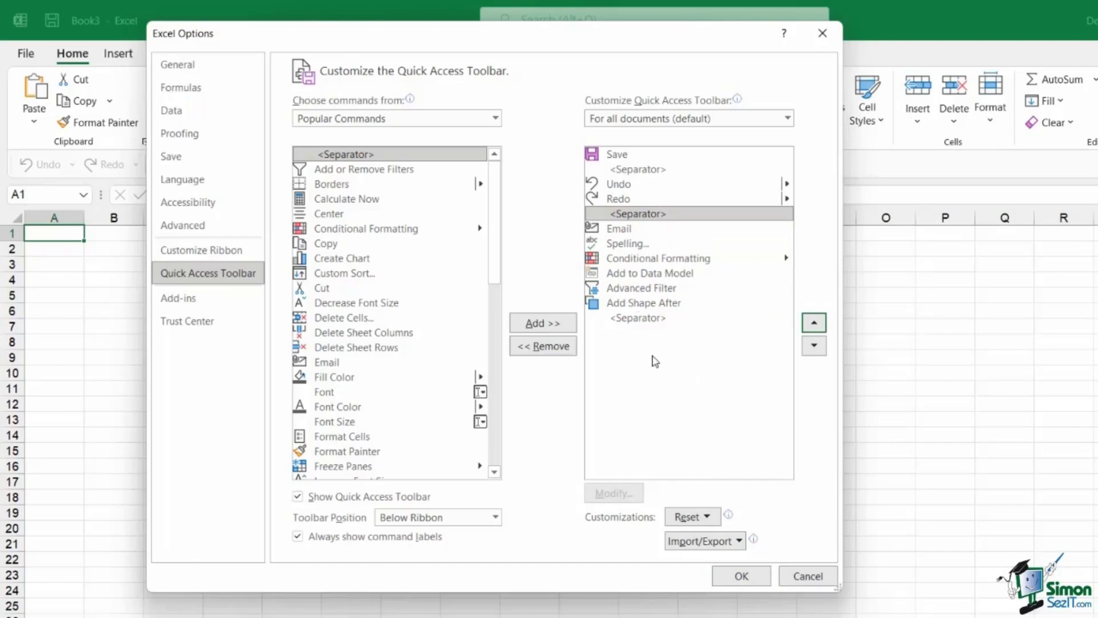
# Move the last separator between Conditional Formatting and Add to Data Model, and apply the toolbar customization
pyautogui.click(645, 319)
pyautogui.click(812, 323)
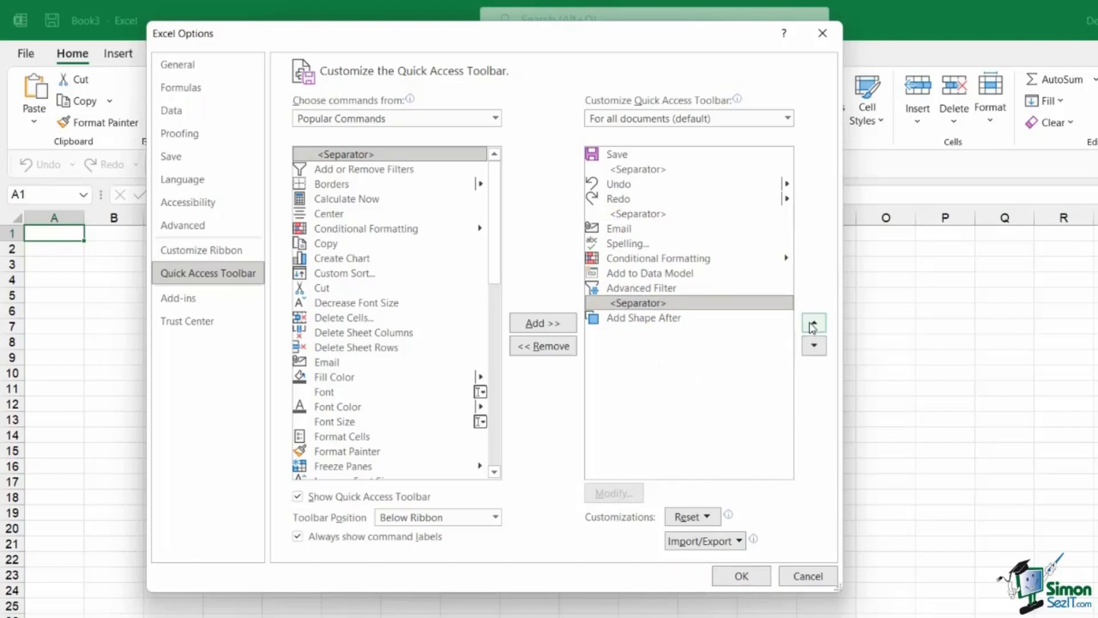
pyautogui.click(812, 324)
pyautogui.click(812, 323)
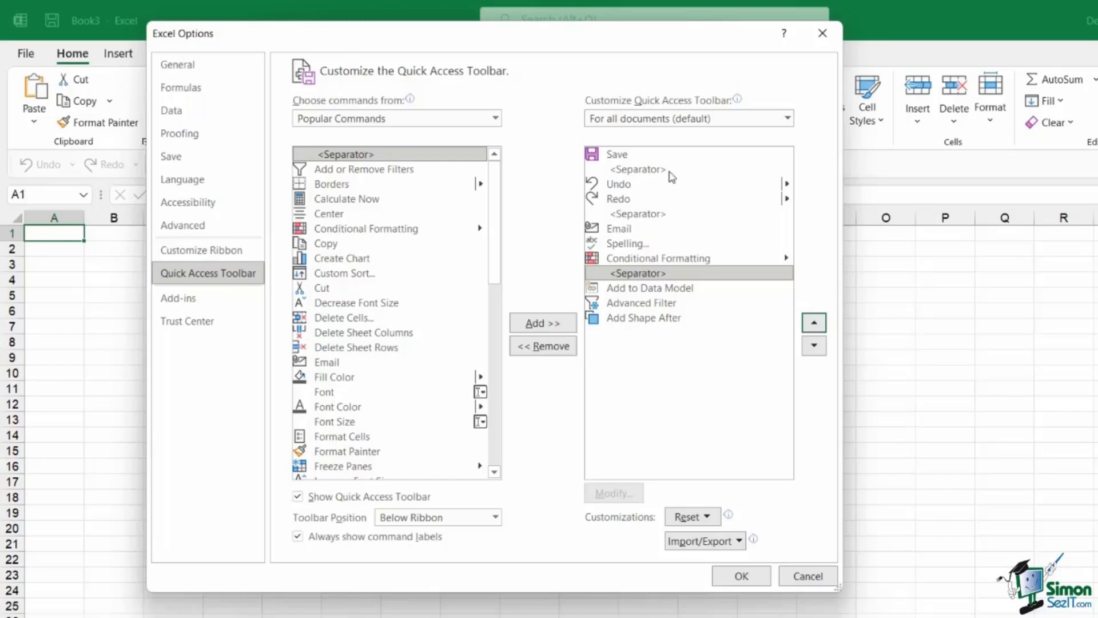
pyautogui.click(742, 576)
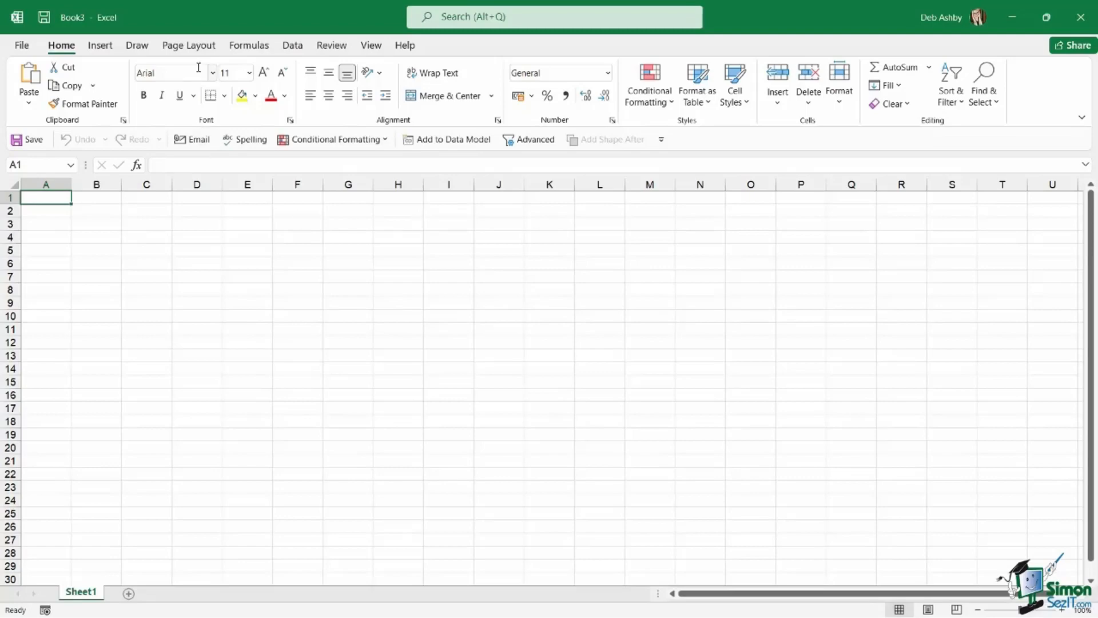
pyautogui.click(189, 46)
pyautogui.click(256, 50)
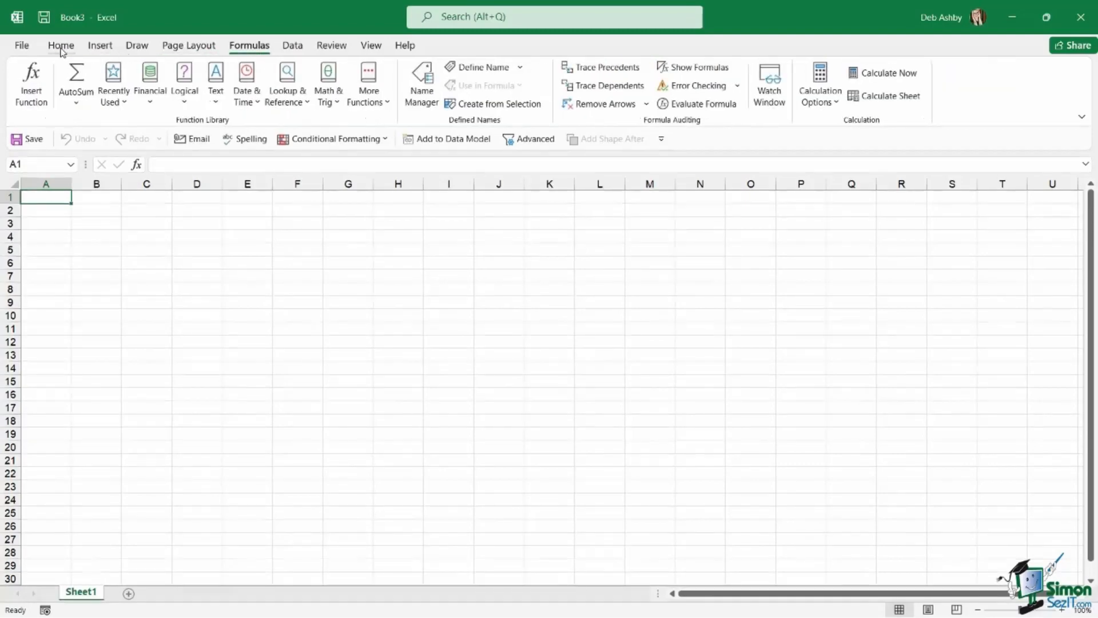
pyautogui.click(61, 46)
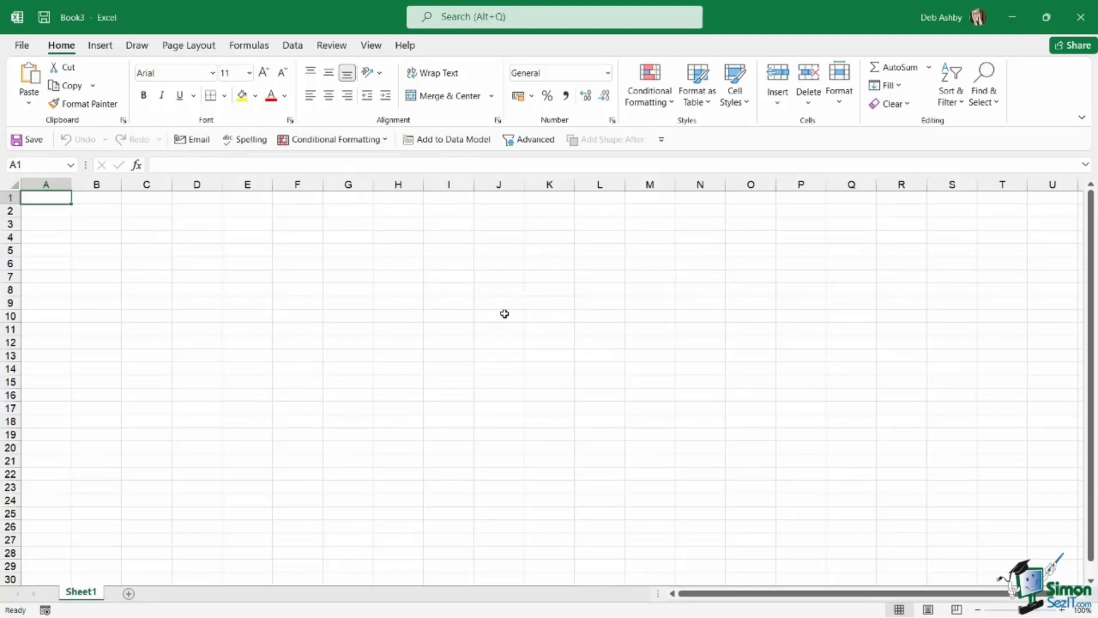
# Remove the Add to Data Model and Add Shape After commands from the Quick Access Toolbar
pyautogui.rightClick(463, 142)
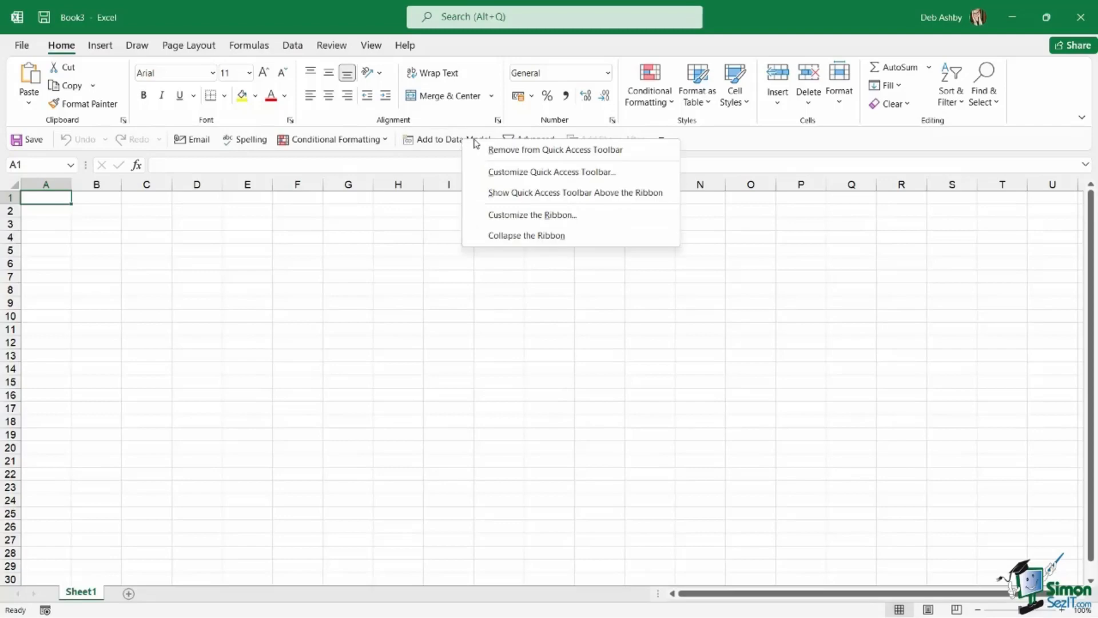
pyautogui.click(649, 152)
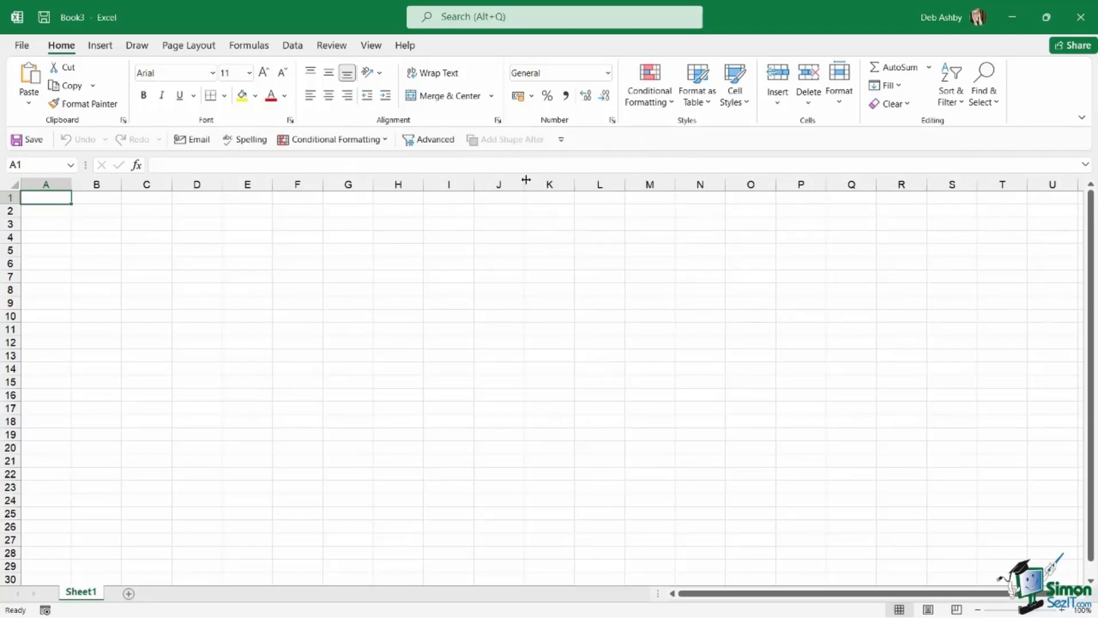
pyautogui.rightClick(522, 145)
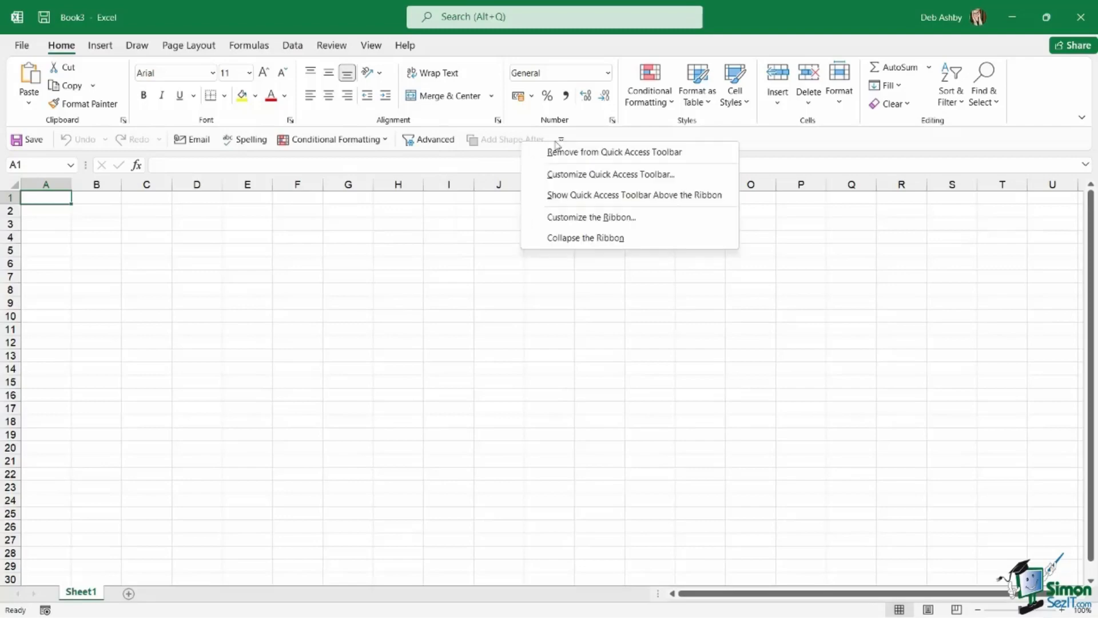
pyautogui.click(581, 154)
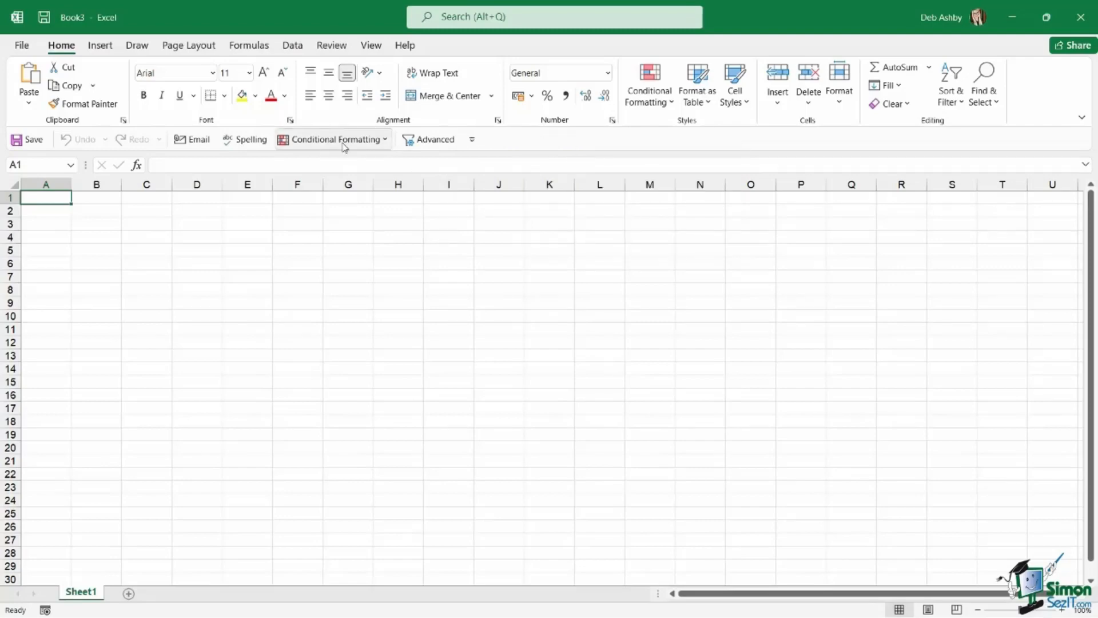